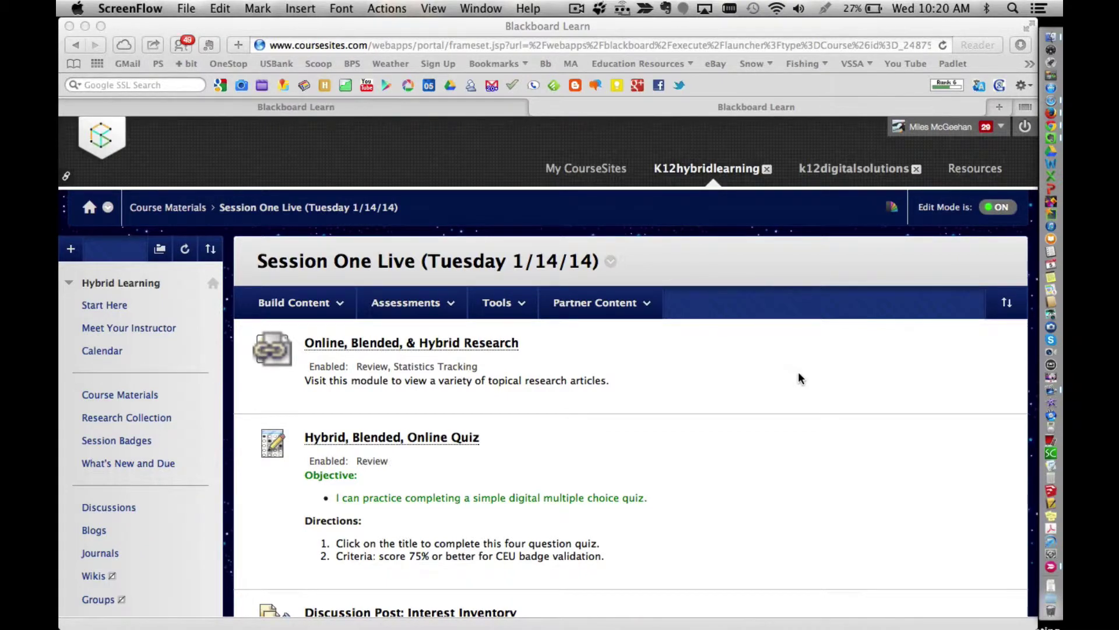
Open the course Tools list in Session One Live.
{"action": "left_click", "coordinate": [501, 302]}
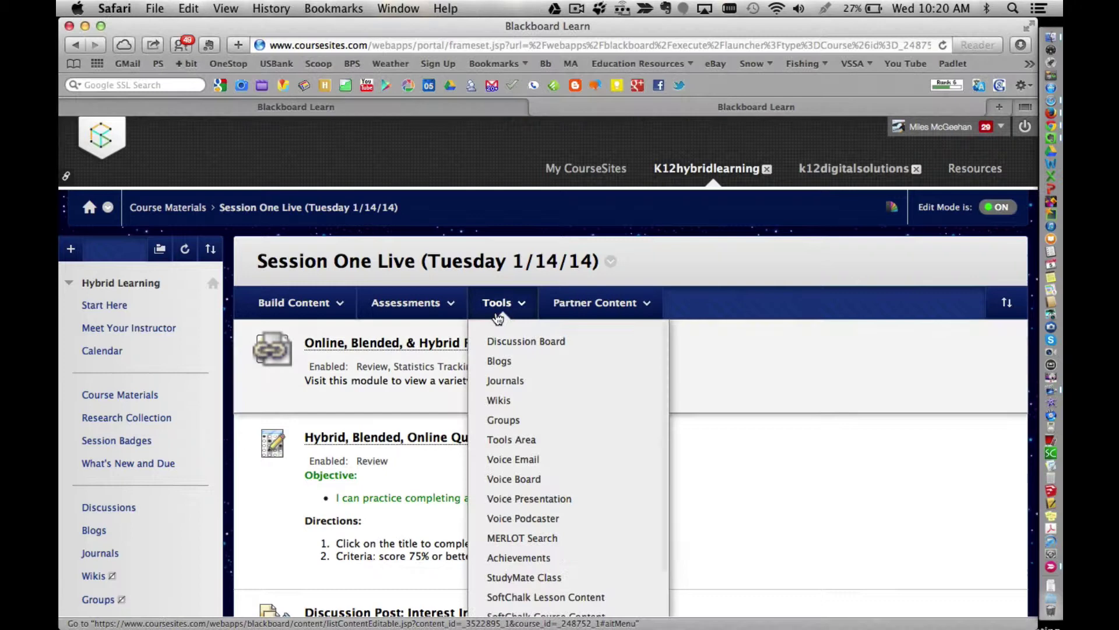
{"action": "left_click", "coordinate": [297, 303]}
{"action": "scroll", "coordinate": [692, 415], "scroll_direction": "down", "scroll_amount": 4}
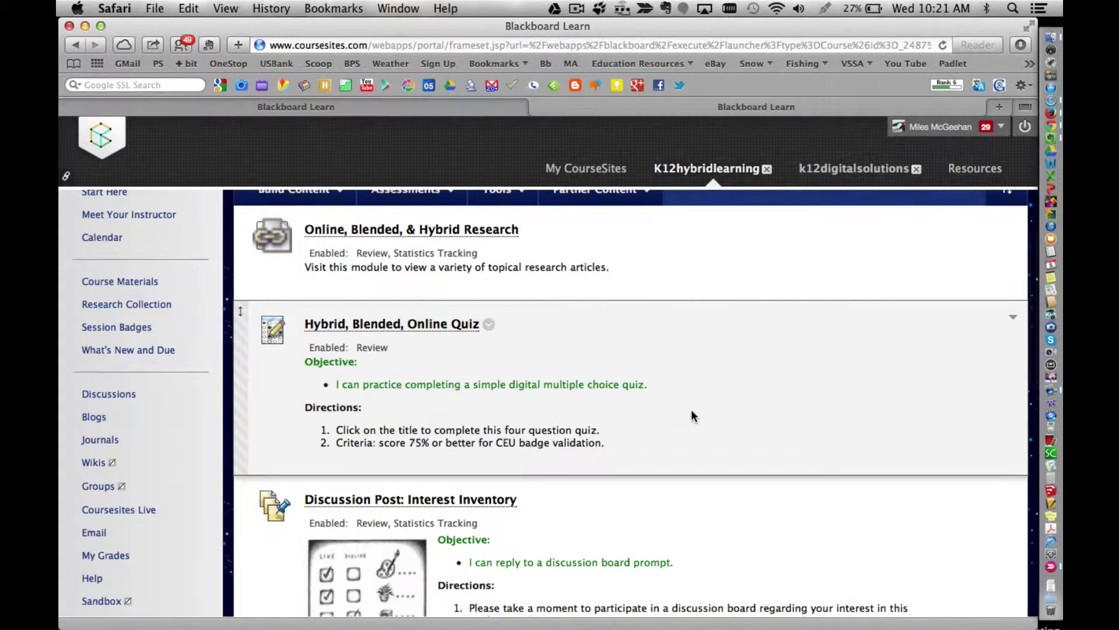
{"action": "scroll", "coordinate": [692, 415], "scroll_direction": "down", "scroll_amount": 2}
{"action": "scroll", "coordinate": [692, 415], "scroll_direction": "down", "scroll_amount": 4}
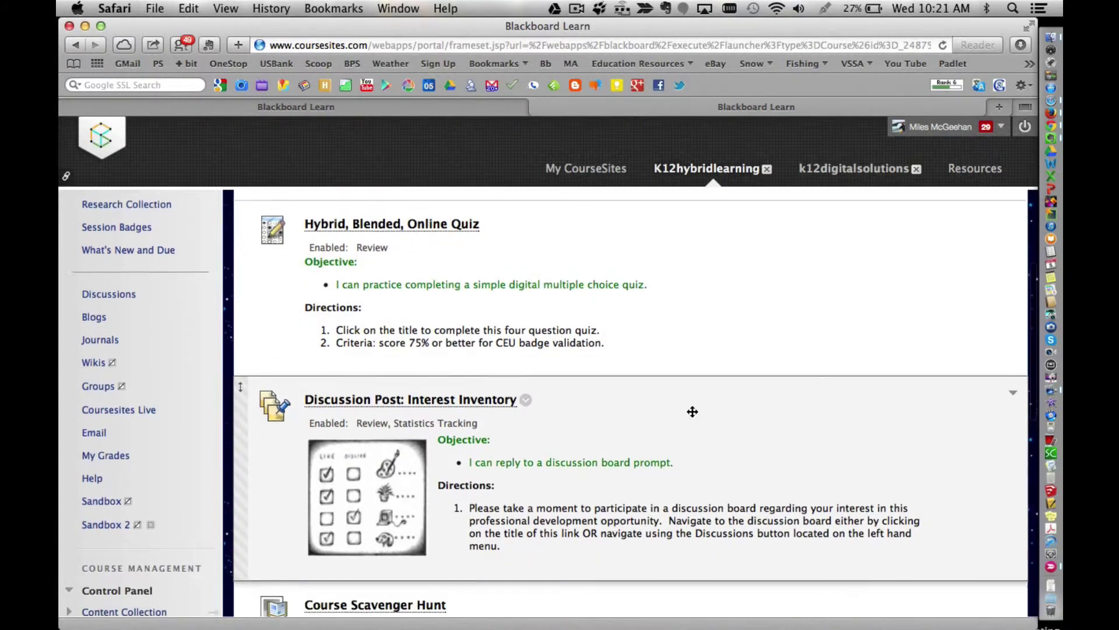
{"action": "scroll", "coordinate": [692, 415], "scroll_direction": "down", "scroll_amount": 2}
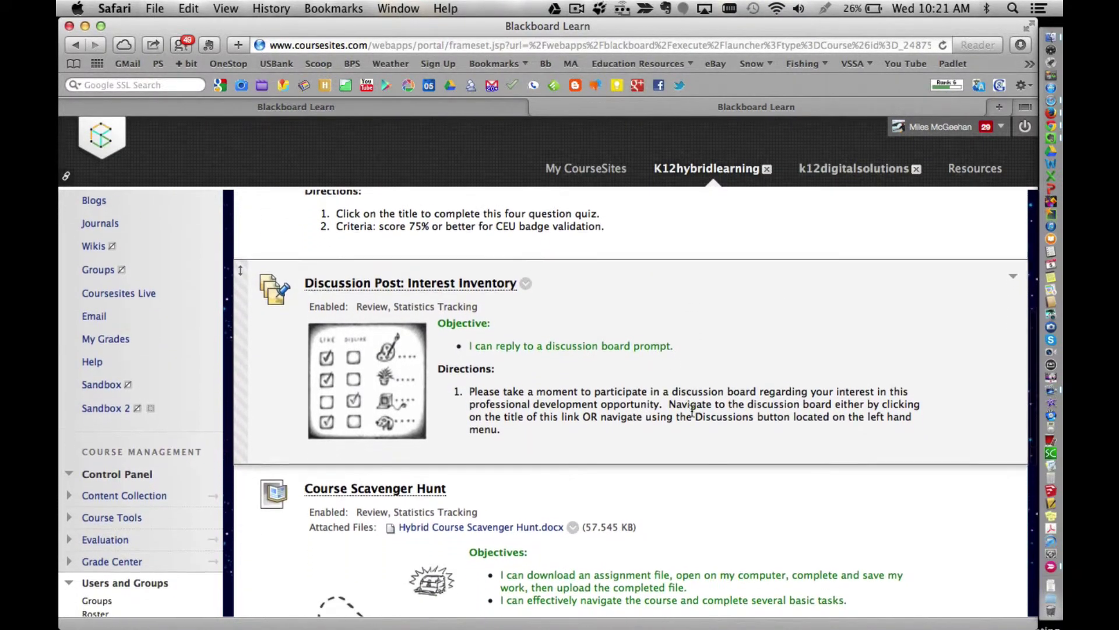
{"action": "scroll", "coordinate": [692, 415], "scroll_direction": "up", "scroll_amount": 7}
{"action": "scroll", "coordinate": [692, 415], "scroll_direction": "up", "scroll_amount": 3}
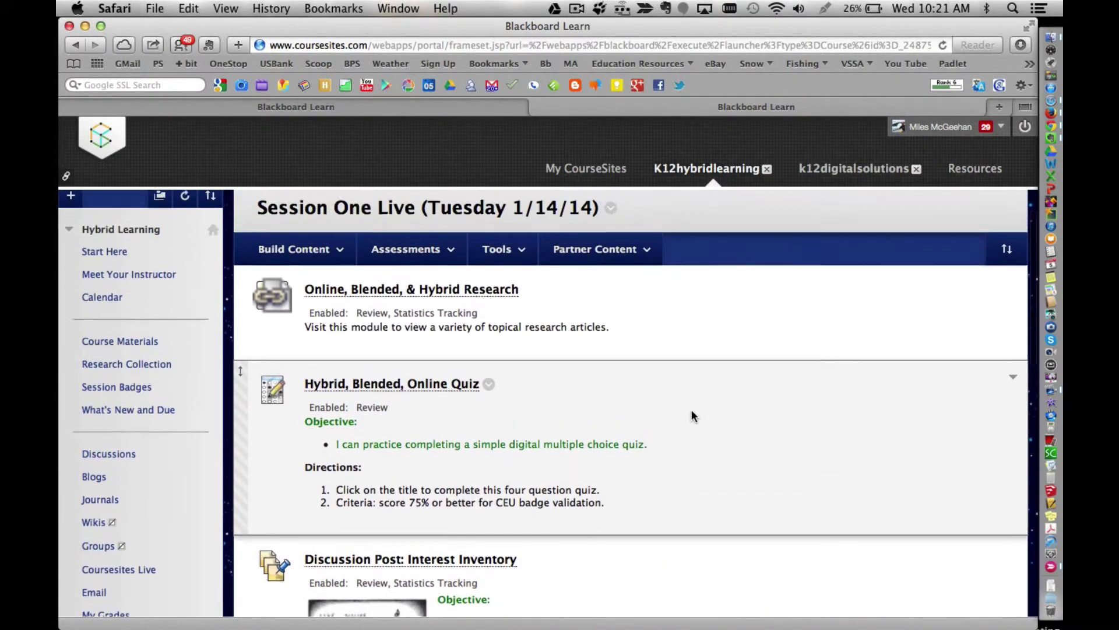
{"action": "left_click", "coordinate": [507, 263]}
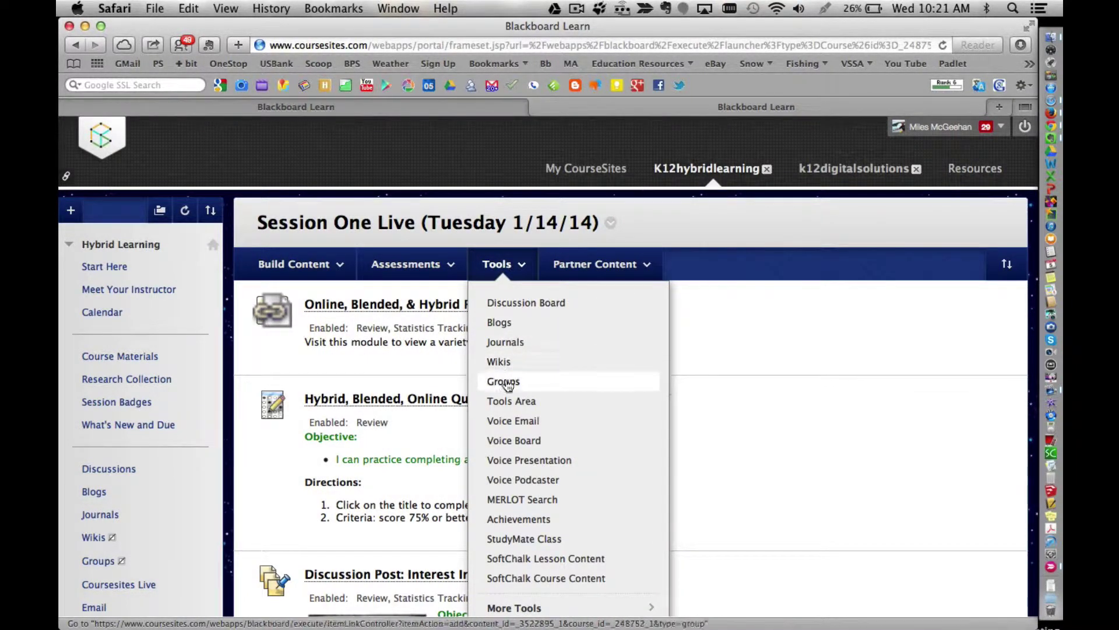
Start a new achievement titled 'Unit One Completion'.
{"action": "left_click", "coordinate": [516, 520]}
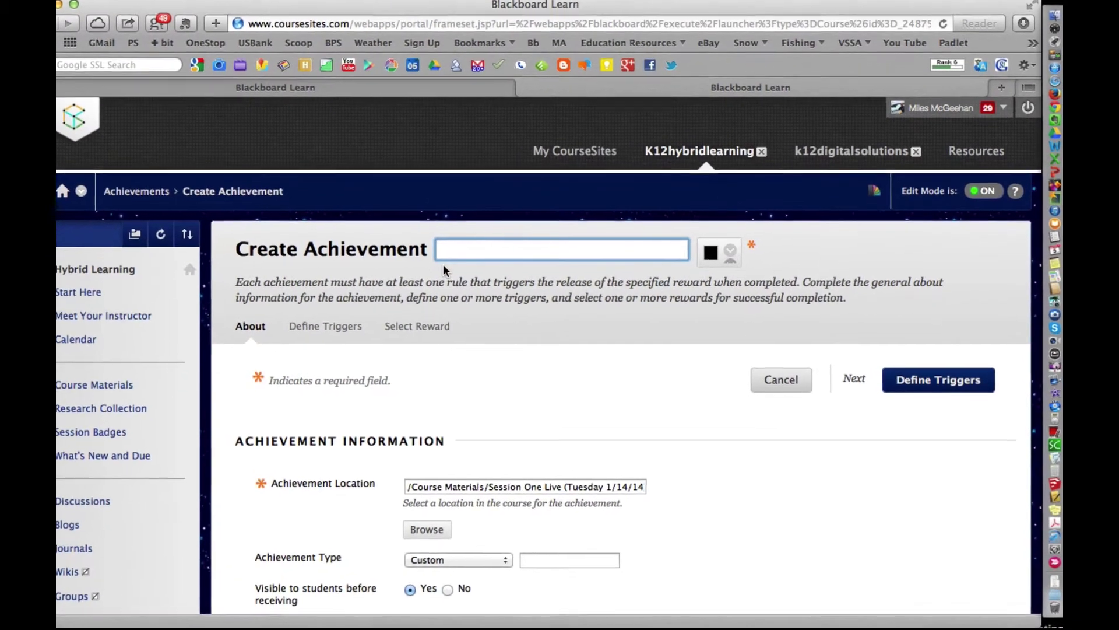
{"action": "type", "text": "Unit One "}
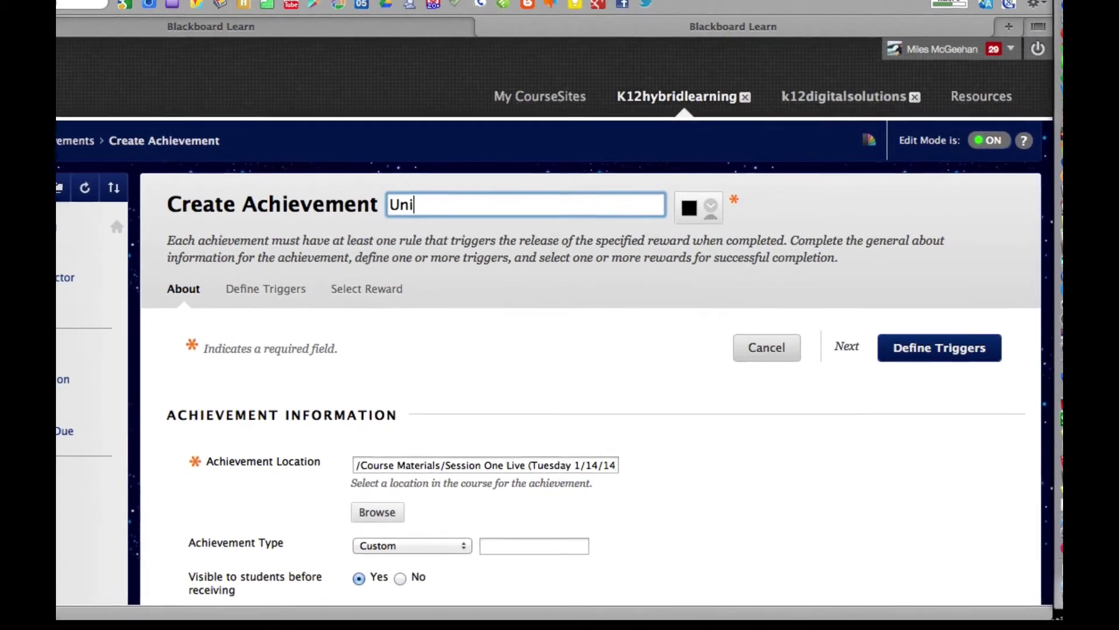
{"action": "type", "text": "Badge"}
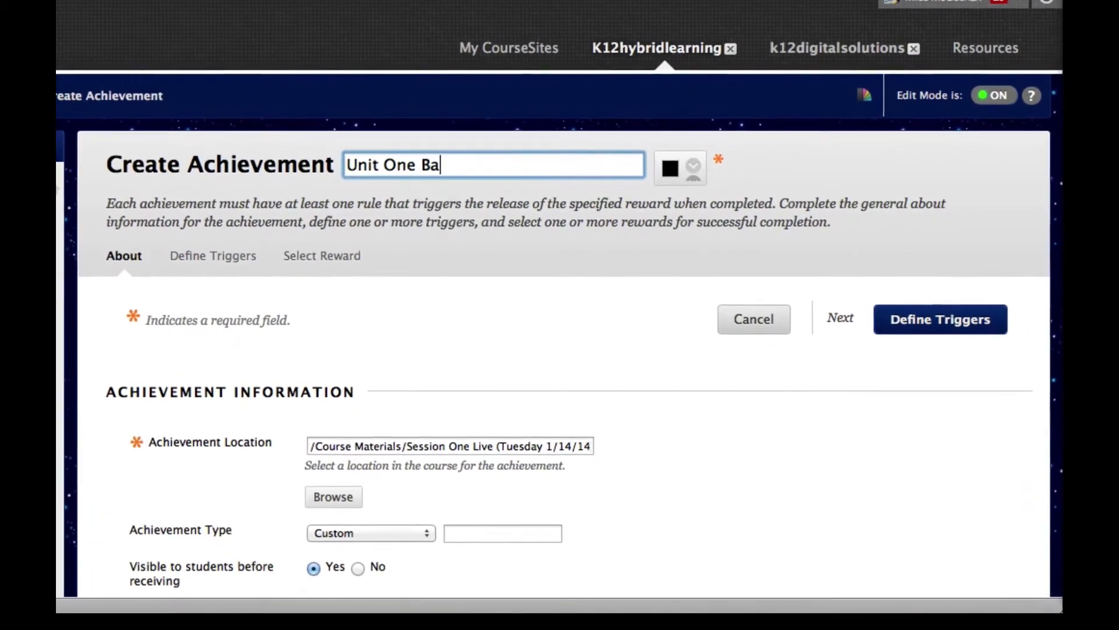
{"action": "key", "text": "BackSpace"}
{"action": "key", "text": "BackSpace"}
{"action": "key", "text": "BackSpace"}
{"action": "key", "text": "BackSpace"}
{"action": "key", "text": "BackSpace"}
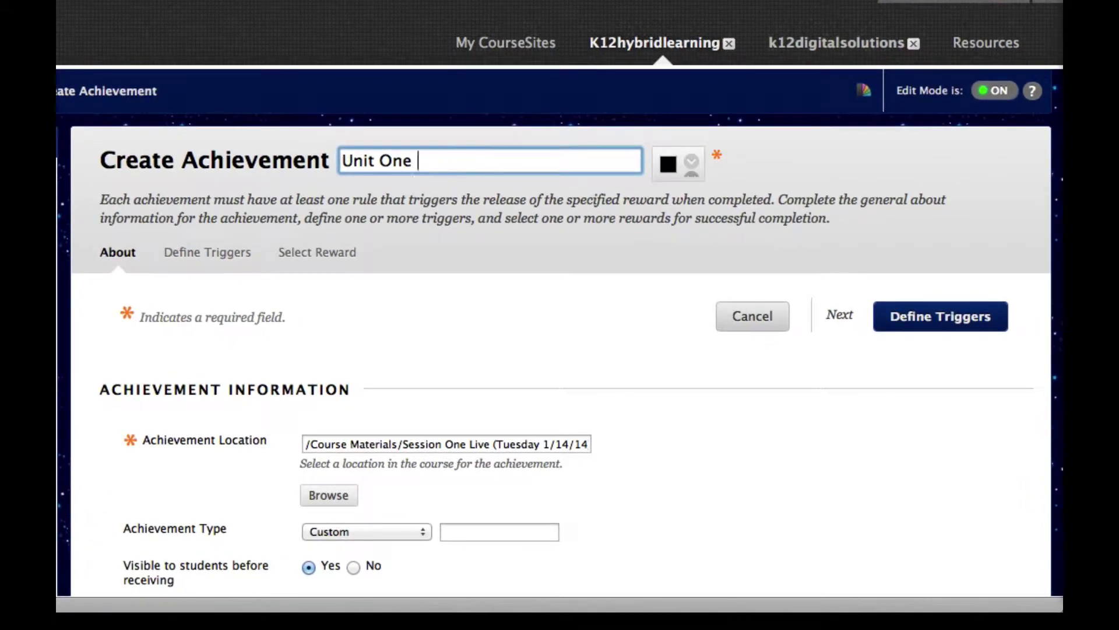
{"action": "type", "text": "Completion"}
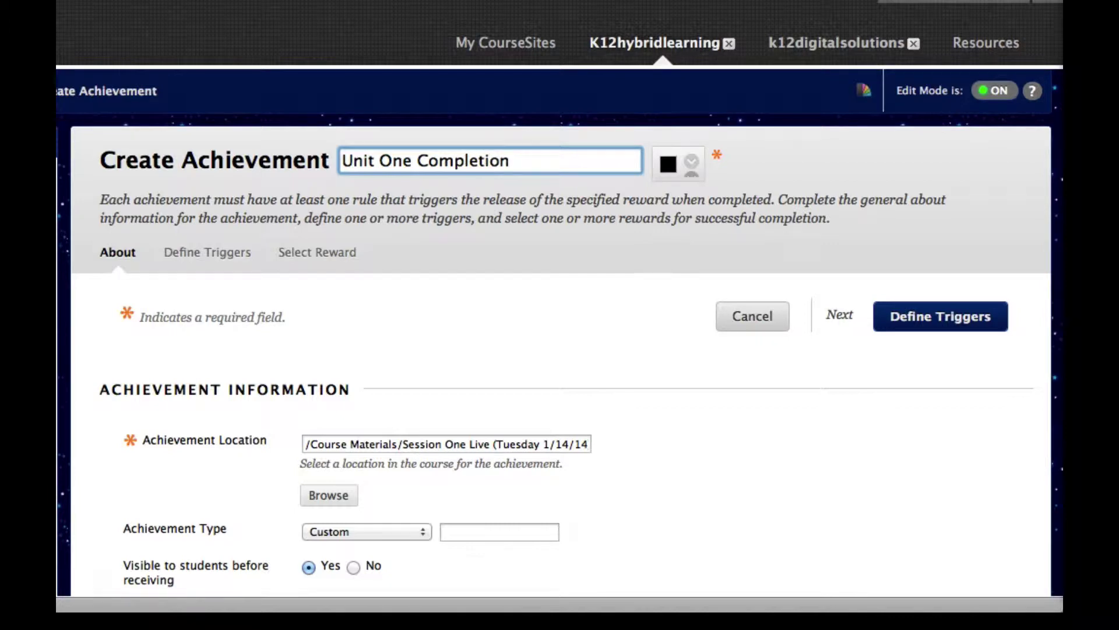
{"action": "scroll", "coordinate": [317, 181], "scroll_direction": "down", "scroll_amount": 3}
Set the achievement type to Milestone.
{"action": "scroll", "coordinate": [317, 180], "scroll_direction": "down", "scroll_amount": 8}
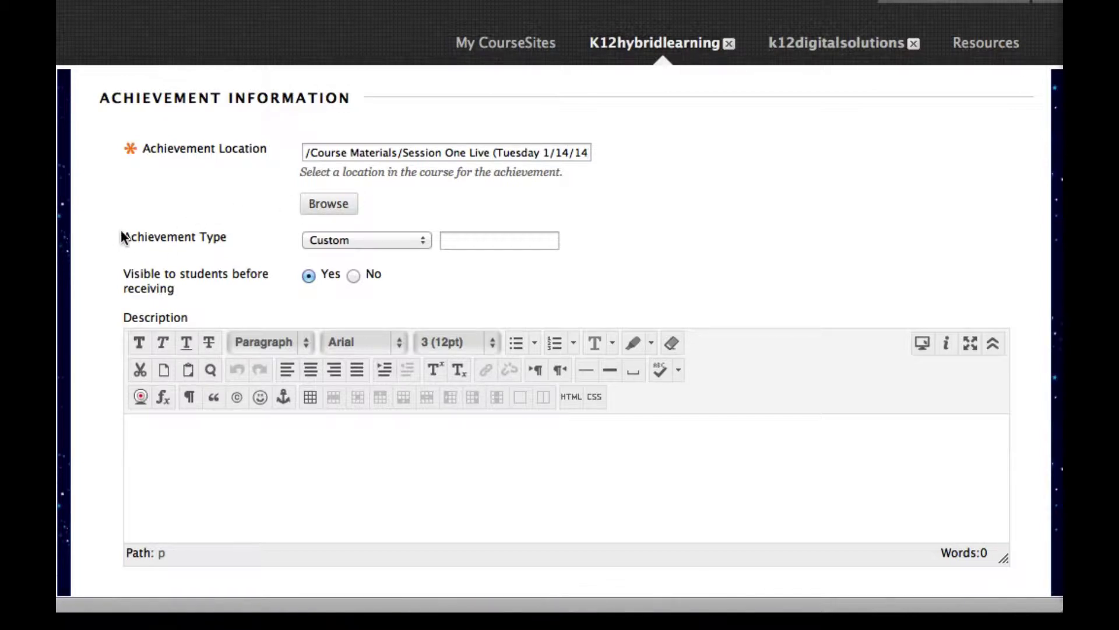
{"action": "left_click", "coordinate": [336, 244]}
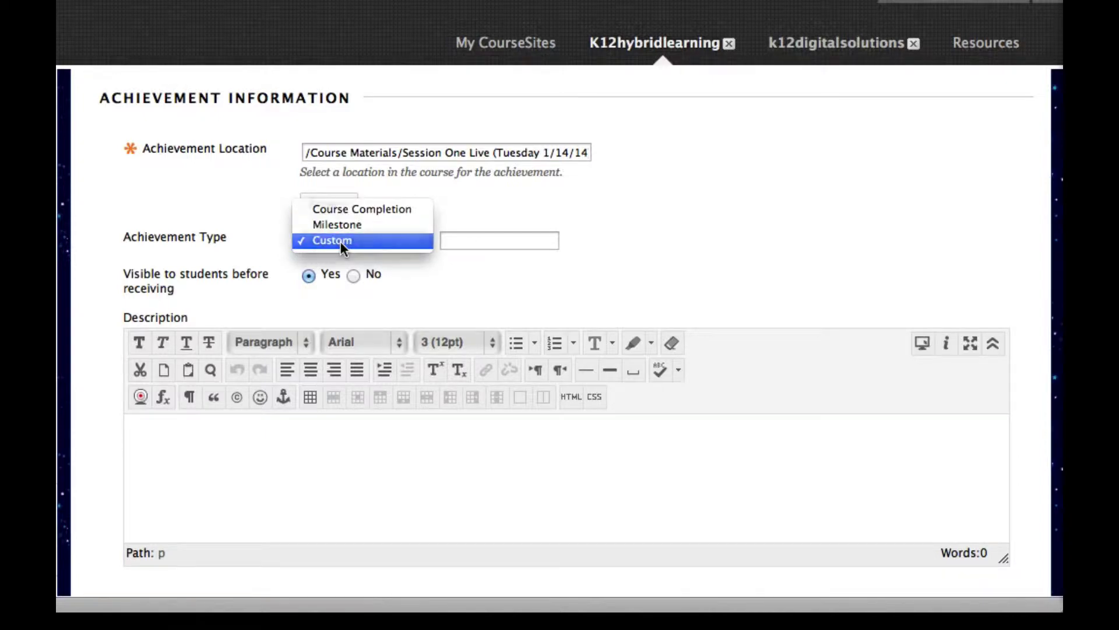
{"action": "left_click", "coordinate": [341, 240]}
{"action": "left_click", "coordinate": [342, 244]}
{"action": "left_click", "coordinate": [339, 224]}
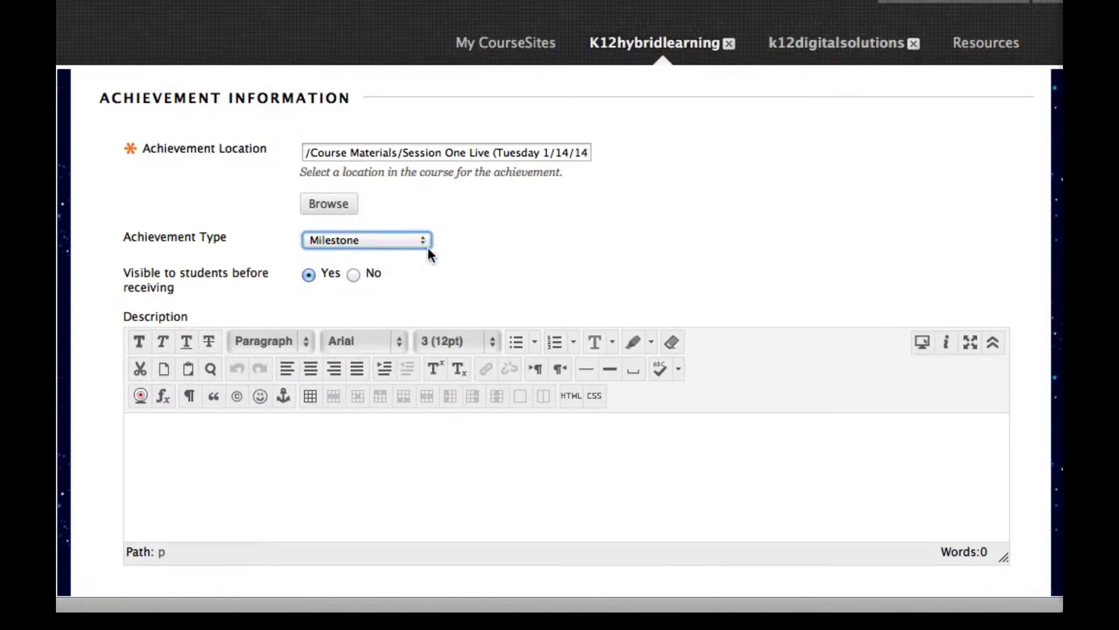
{"action": "scroll", "coordinate": [462, 289], "scroll_direction": "down", "scroll_amount": 3}
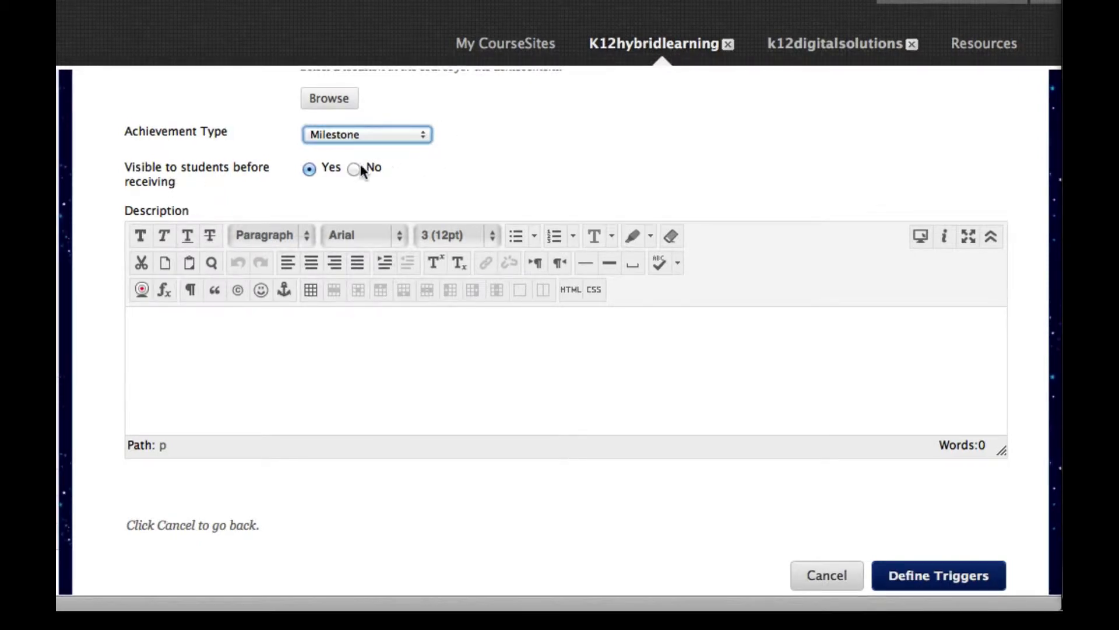
Enter the description 'Successfully completed unit one!'.
{"action": "left_click", "coordinate": [189, 351]}
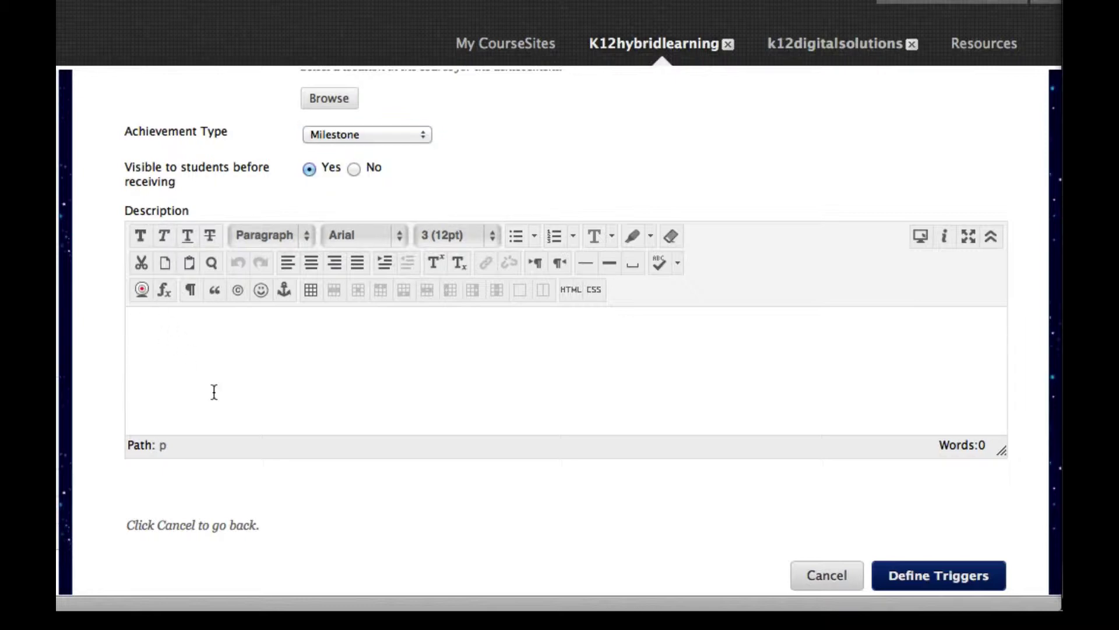
{"action": "type", "text": "Successful"}
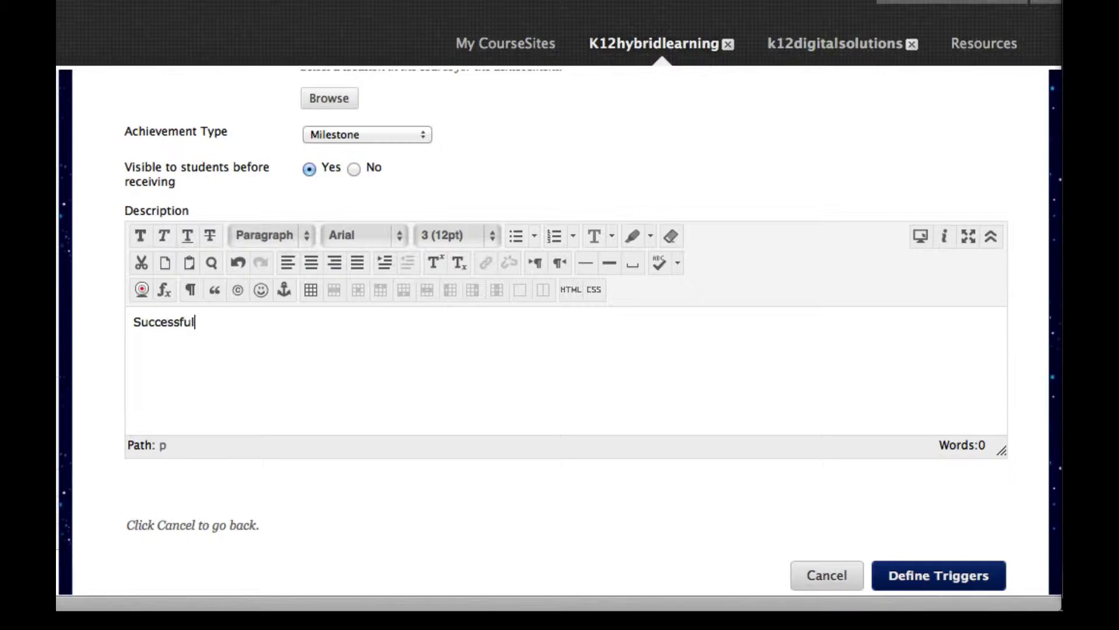
{"action": "type", "text": "ly completed "}
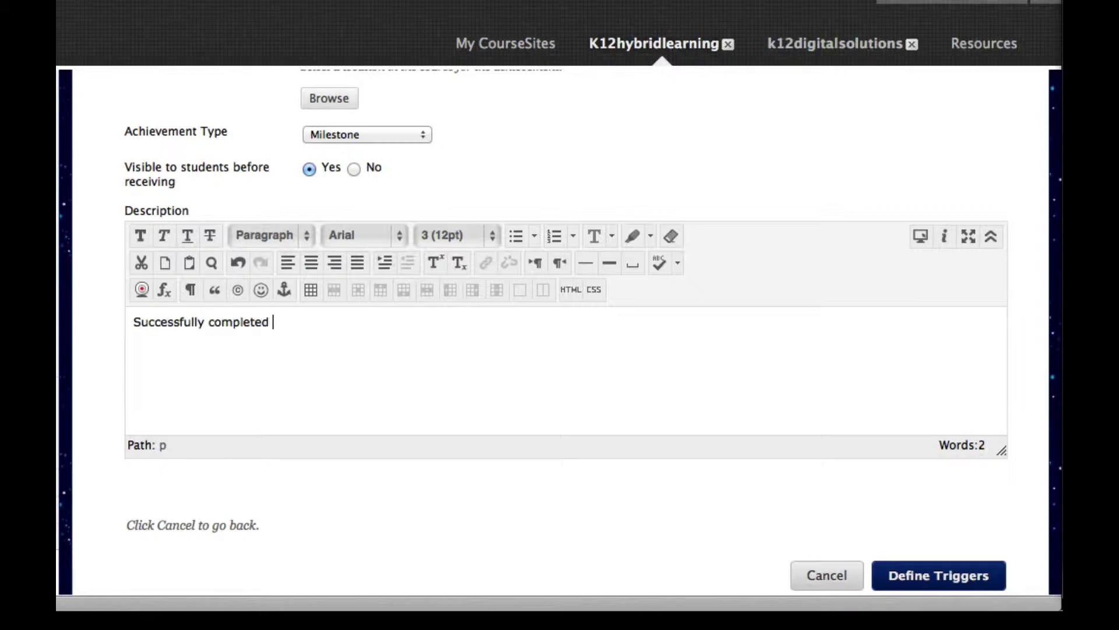
{"action": "type", "text": "unit one!"}
{"action": "scroll", "coordinate": [817, 451], "scroll_direction": "down", "scroll_amount": 2}
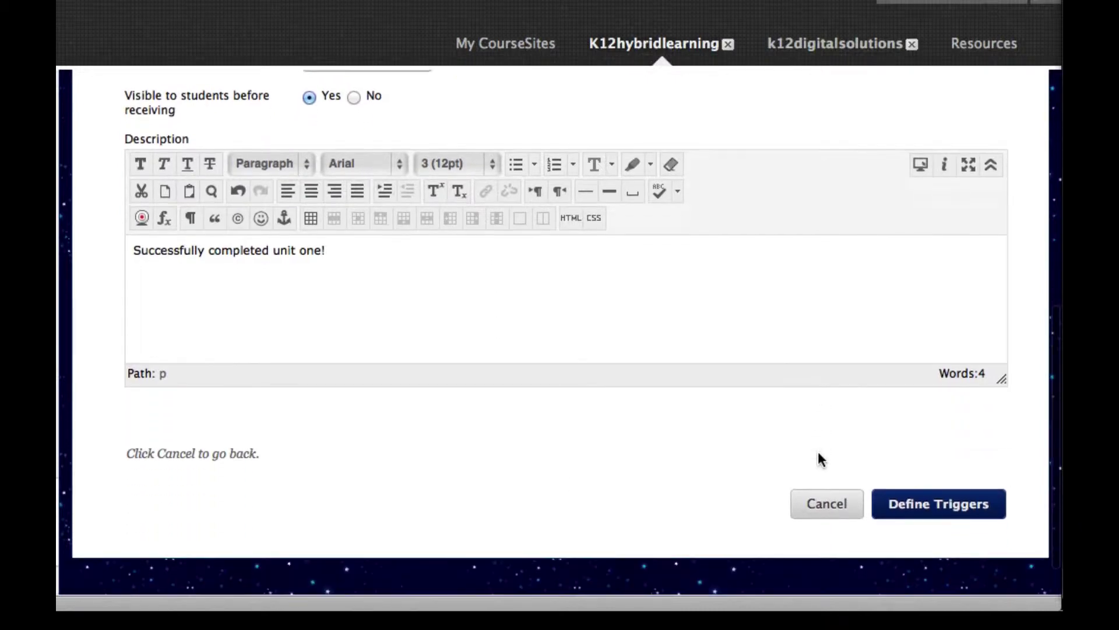
Save the achievement details and look over Rule 1's Date, Membership and Grade criteria.
{"action": "left_click", "coordinate": [947, 506]}
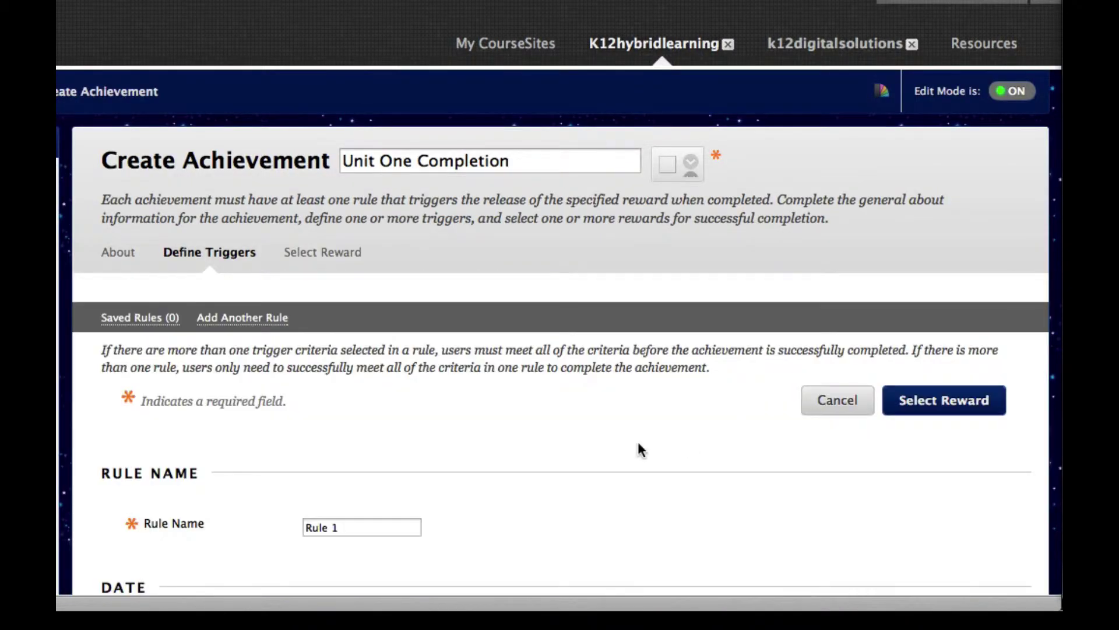
{"action": "scroll", "coordinate": [583, 434], "scroll_direction": "down", "scroll_amount": 4}
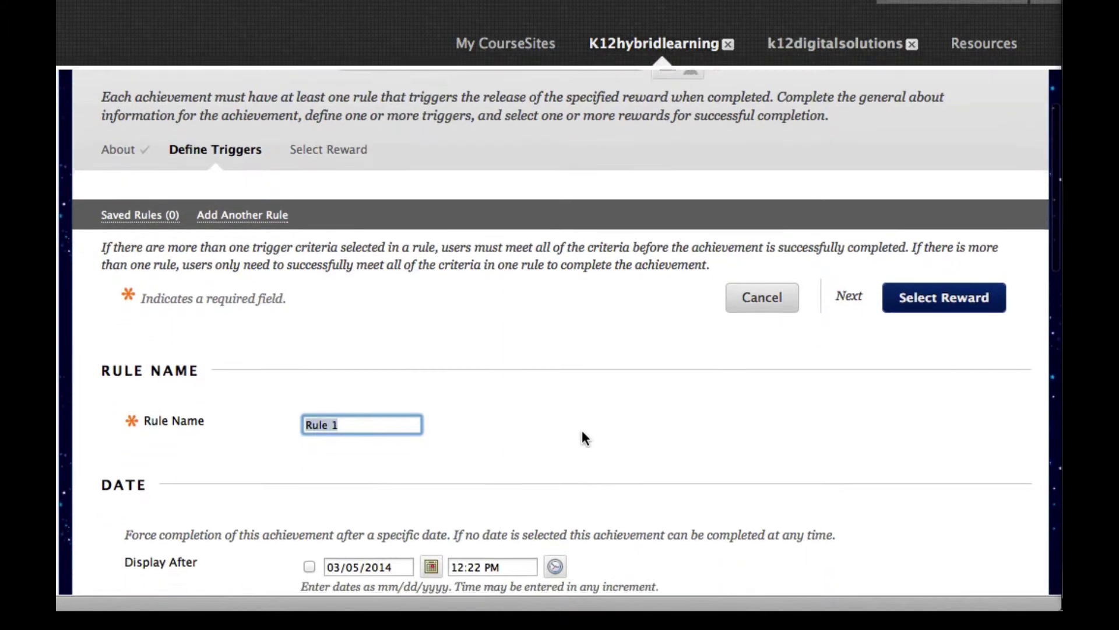
{"action": "scroll", "coordinate": [583, 437], "scroll_direction": "down", "scroll_amount": 8}
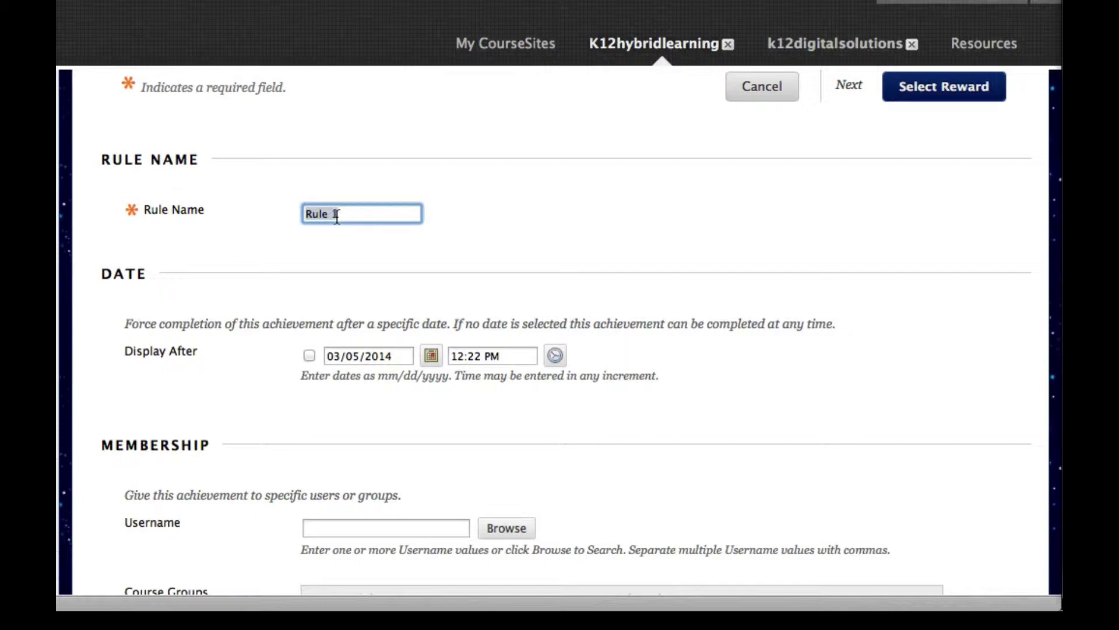
{"action": "scroll", "coordinate": [336, 215], "scroll_direction": "down", "scroll_amount": 7}
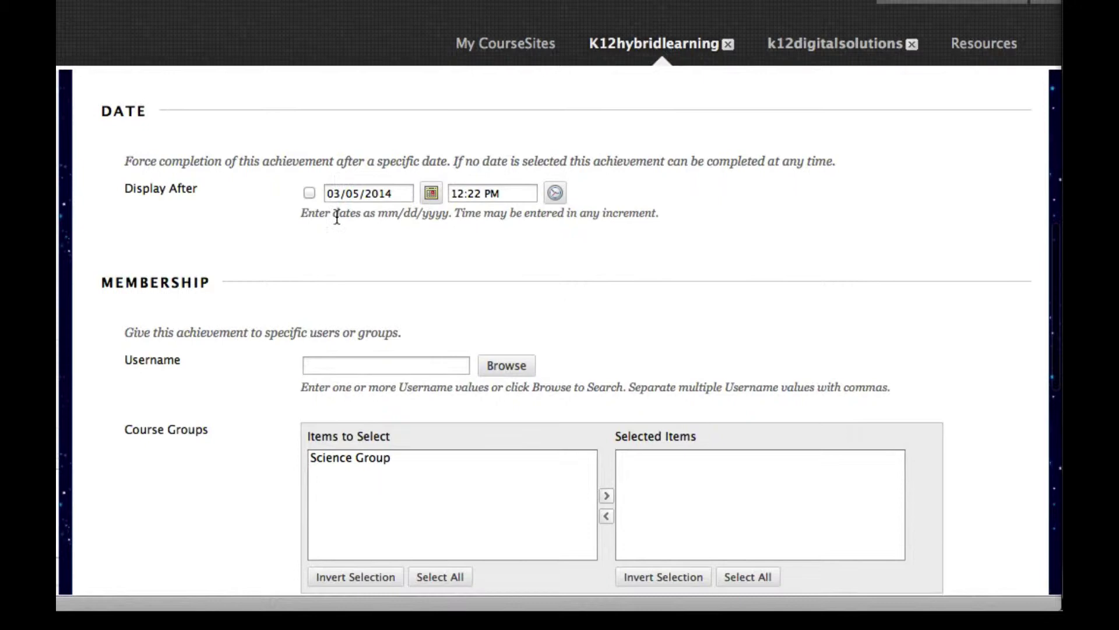
{"action": "scroll", "coordinate": [342, 216], "scroll_direction": "down", "scroll_amount": 2}
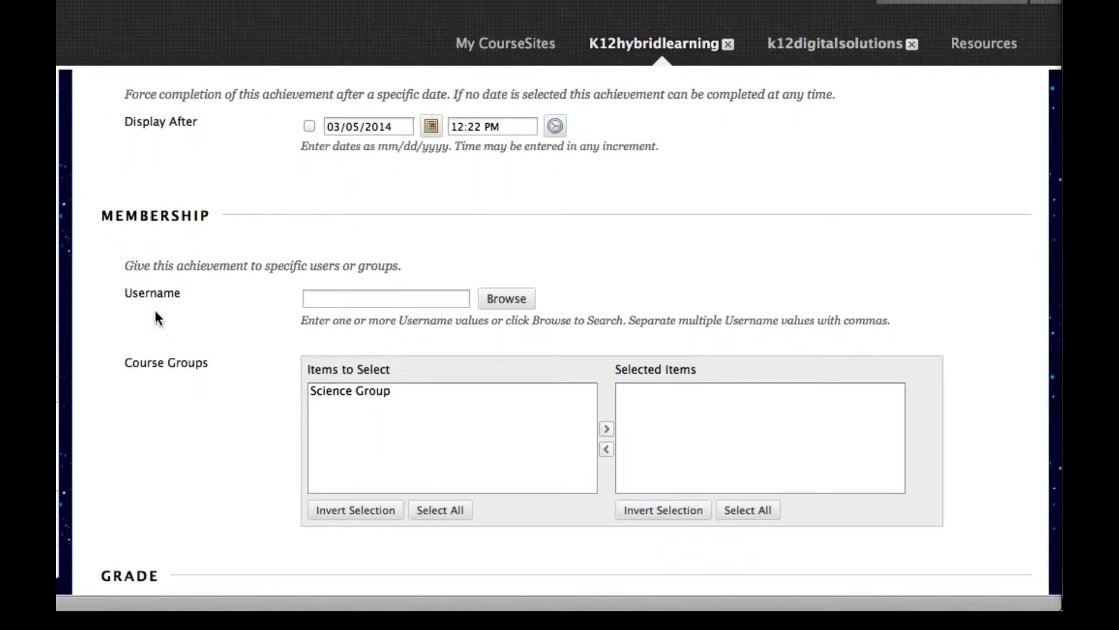
{"action": "scroll", "coordinate": [155, 317], "scroll_direction": "down", "scroll_amount": 3}
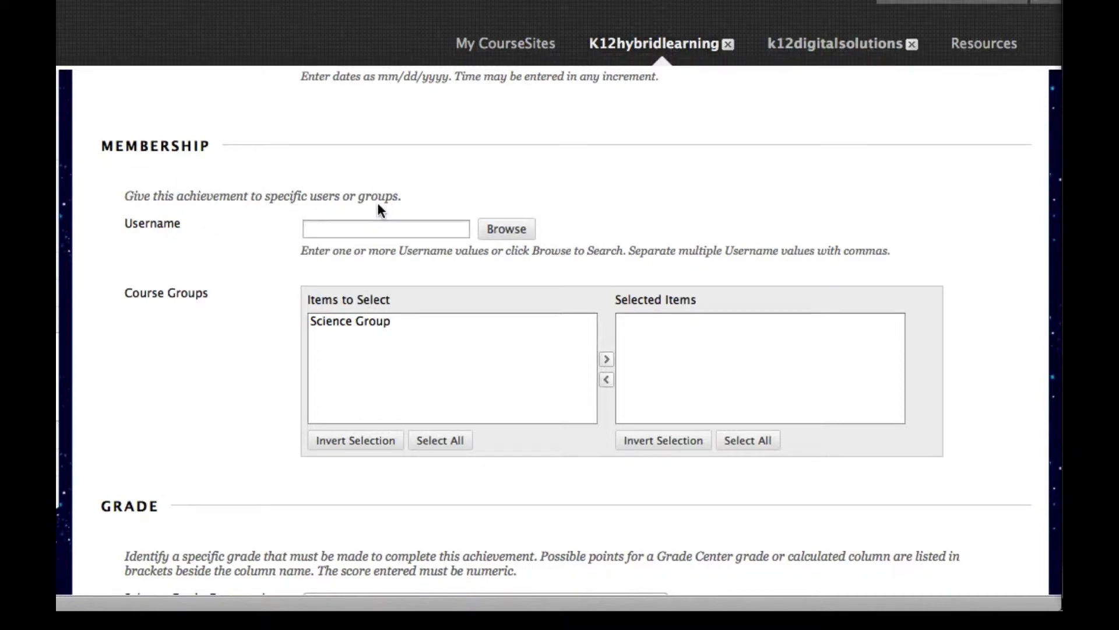
{"action": "scroll", "coordinate": [377, 205], "scroll_direction": "down", "scroll_amount": 5}
{"action": "scroll", "coordinate": [378, 205], "scroll_direction": "down", "scroll_amount": 3}
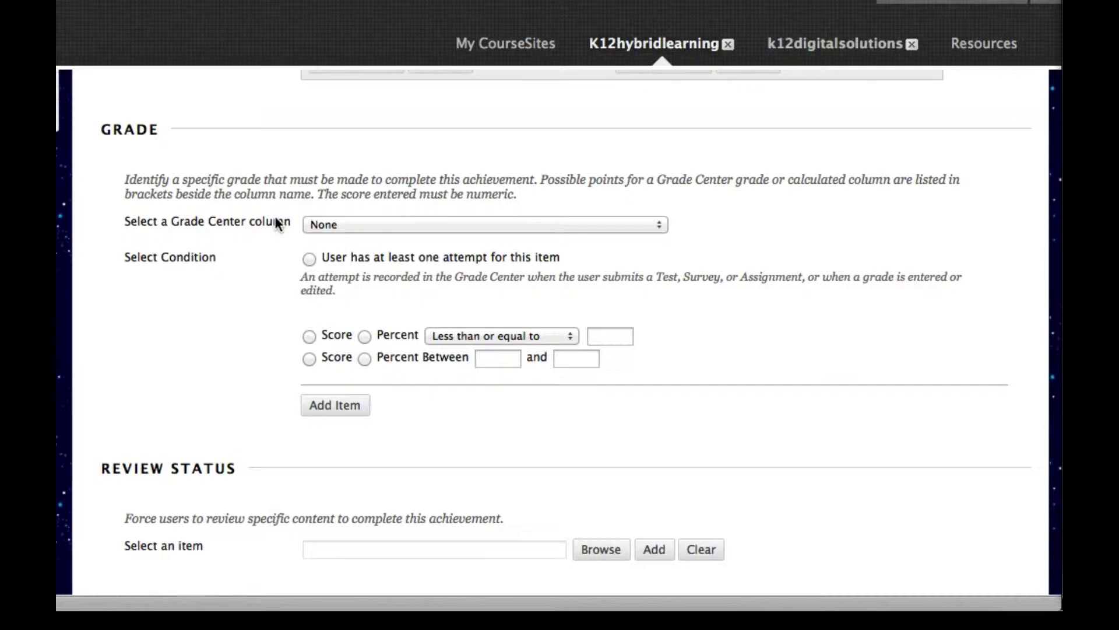
Add a grade criterion requiring Course Scavenger Hunt at Percent ≥ 80.
{"action": "left_click", "coordinate": [373, 226]}
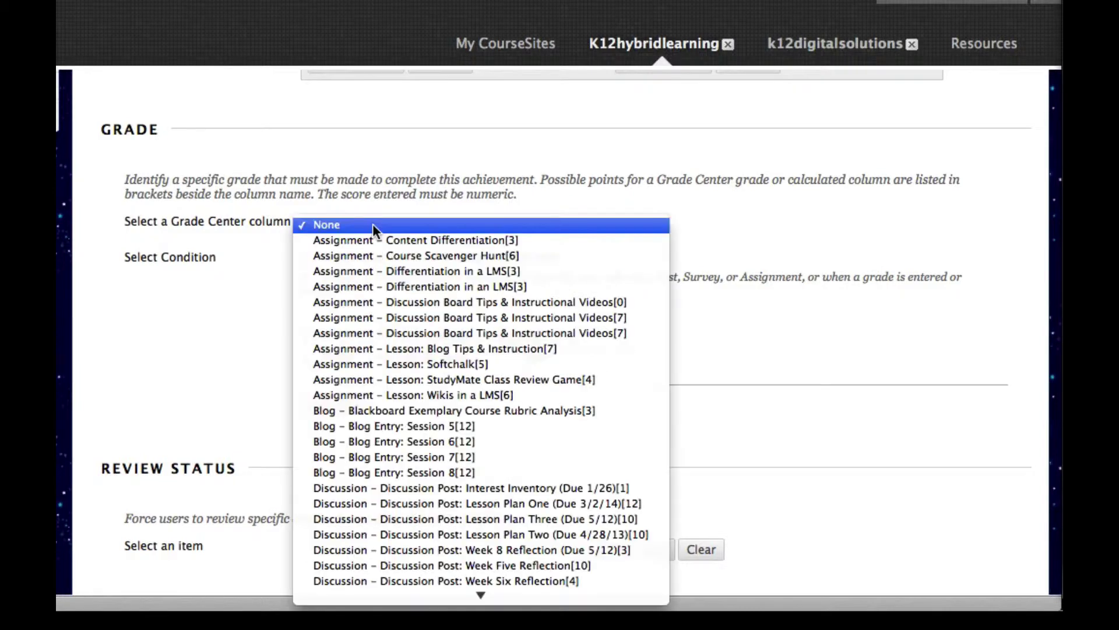
{"action": "scroll", "coordinate": [393, 303], "scroll_direction": "down", "scroll_amount": 2}
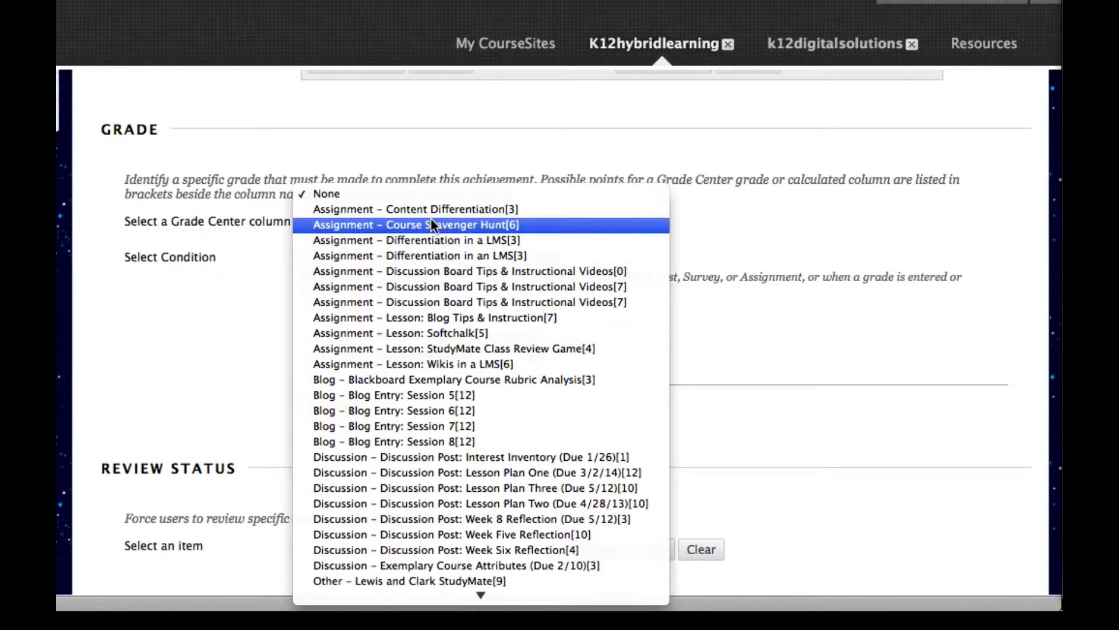
{"action": "left_click", "coordinate": [471, 225]}
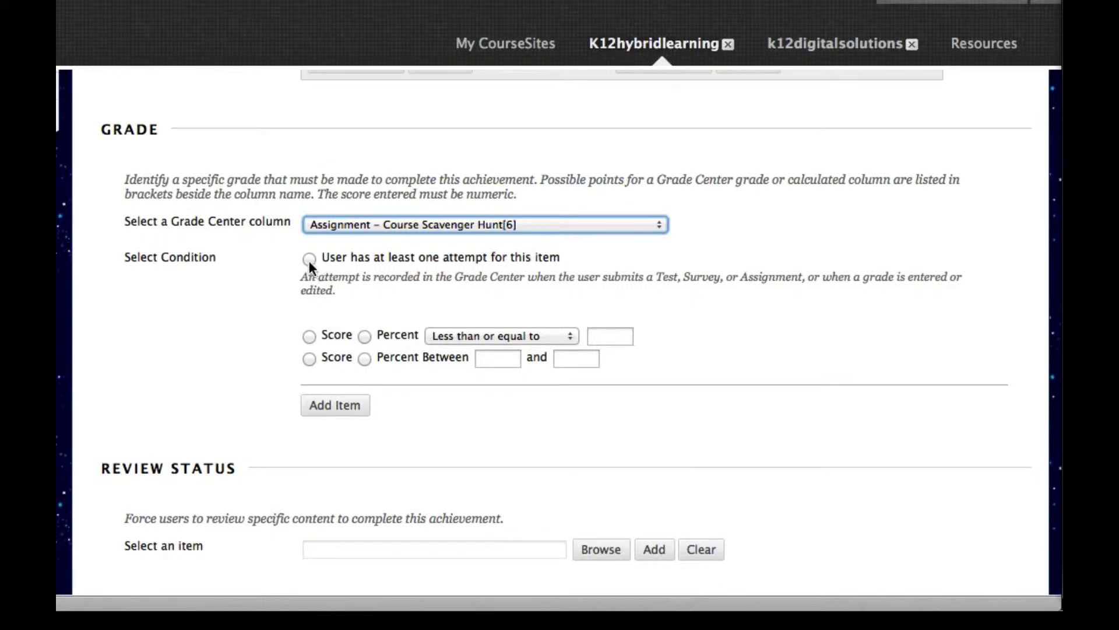
{"action": "scroll", "coordinate": [309, 260], "scroll_direction": "down", "scroll_amount": 1}
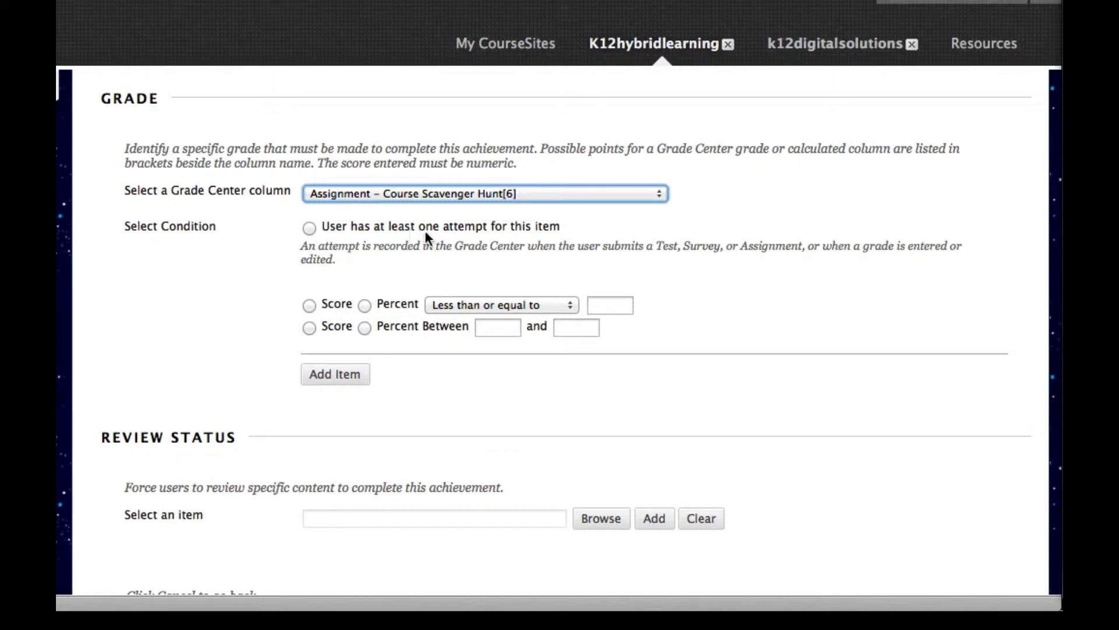
{"action": "left_click", "coordinate": [309, 304]}
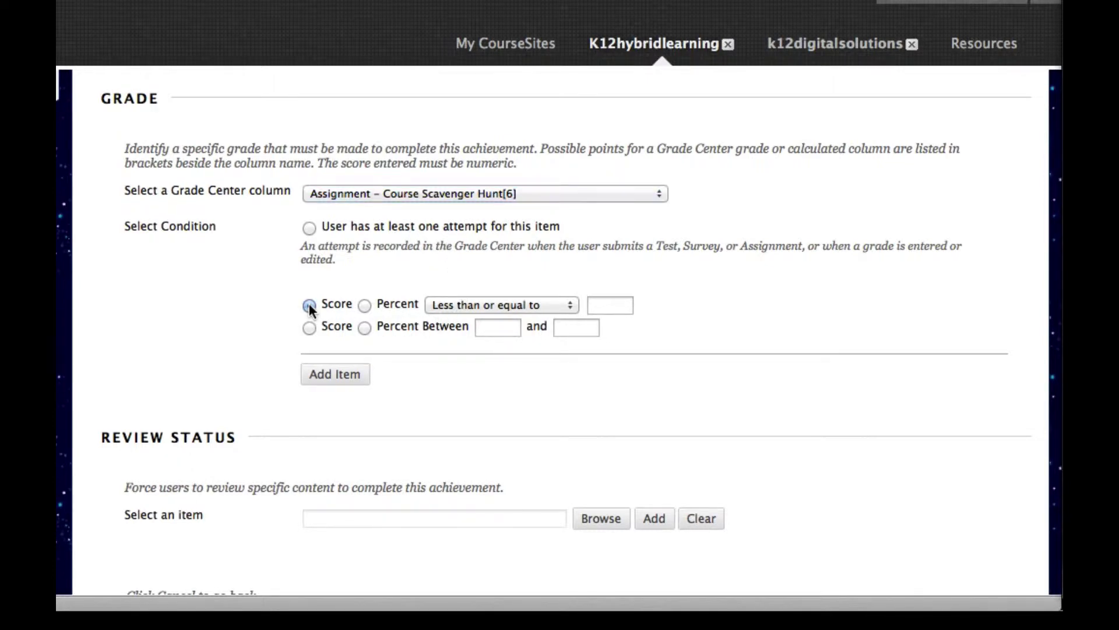
{"action": "left_click", "coordinate": [478, 305]}
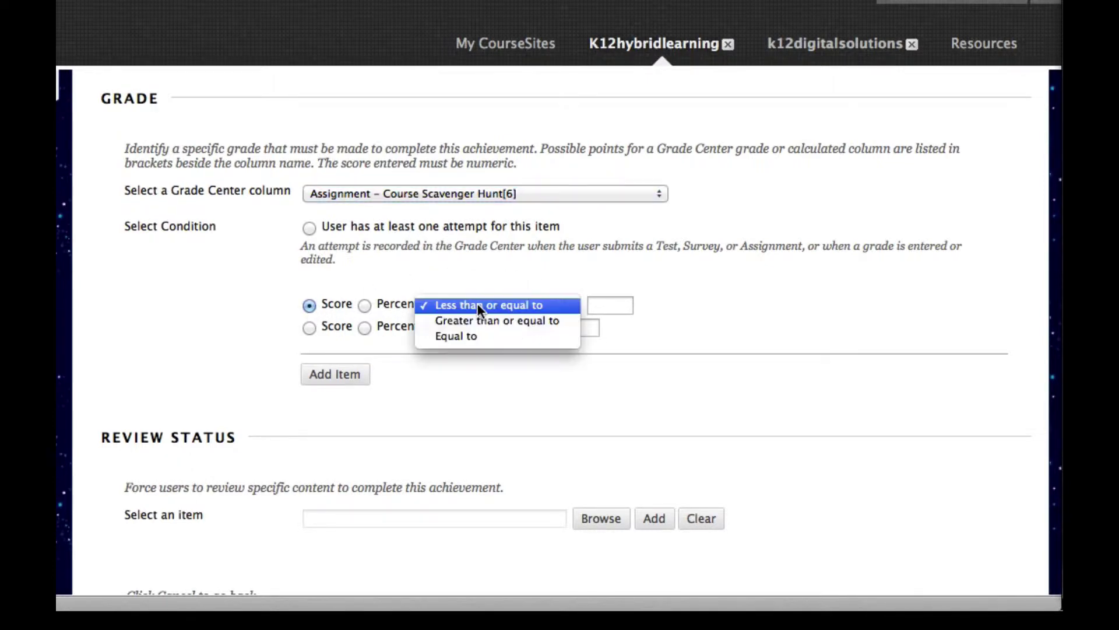
{"action": "left_click", "coordinate": [530, 267]}
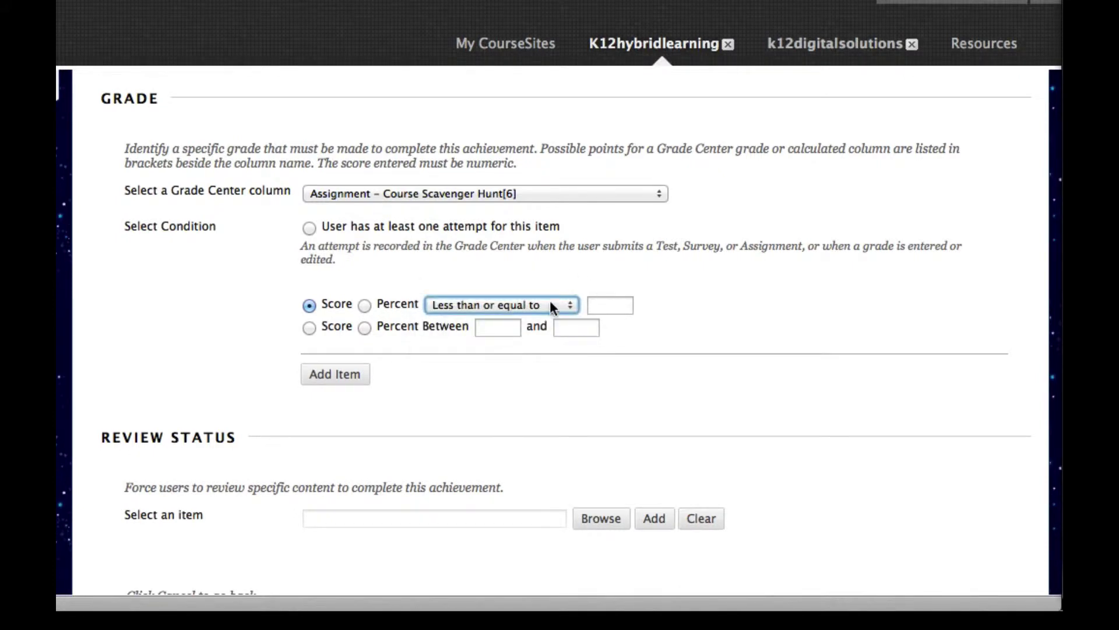
{"action": "left_click", "coordinate": [551, 300]}
{"action": "left_click", "coordinate": [542, 319]}
{"action": "left_click", "coordinate": [364, 306]}
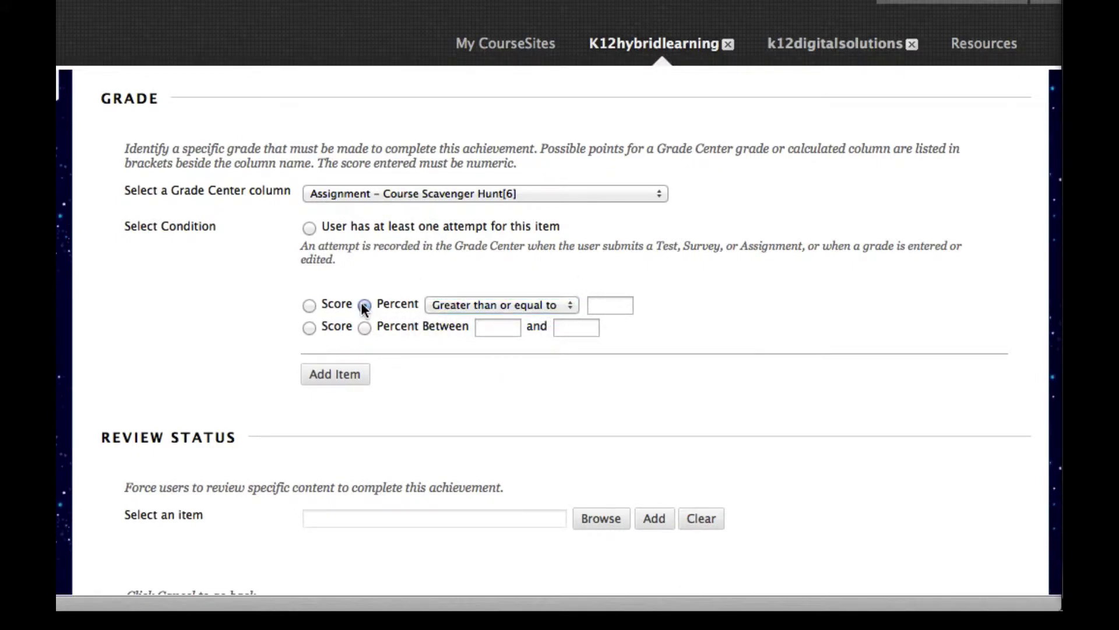
{"action": "left_click", "coordinate": [629, 303]}
{"action": "type", "text": "80"}
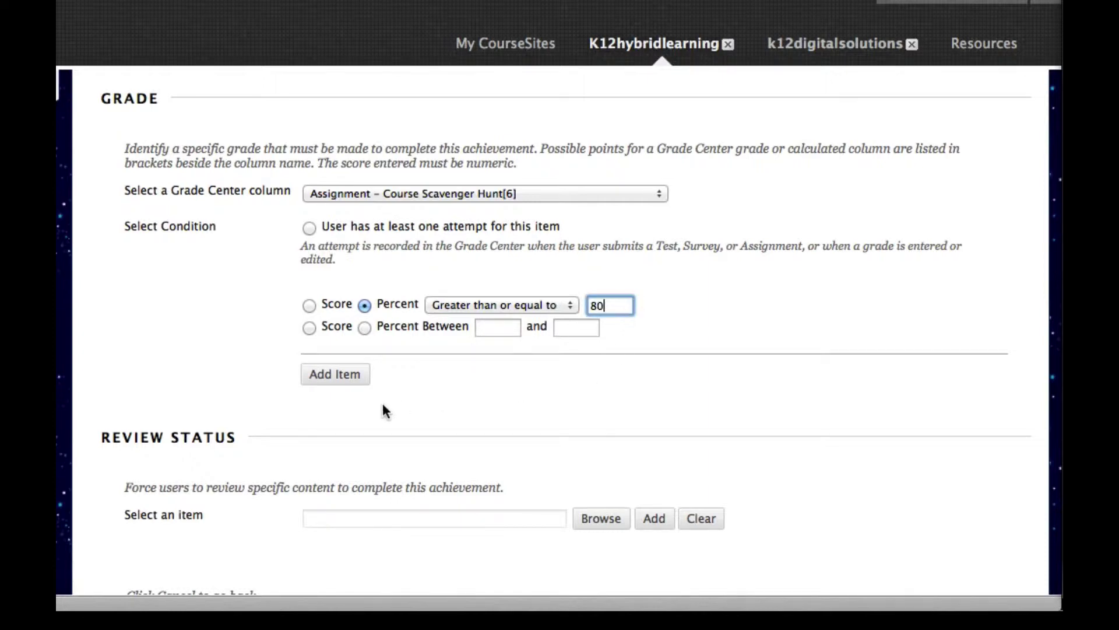
{"action": "scroll", "coordinate": [382, 405], "scroll_direction": "down", "scroll_amount": 3}
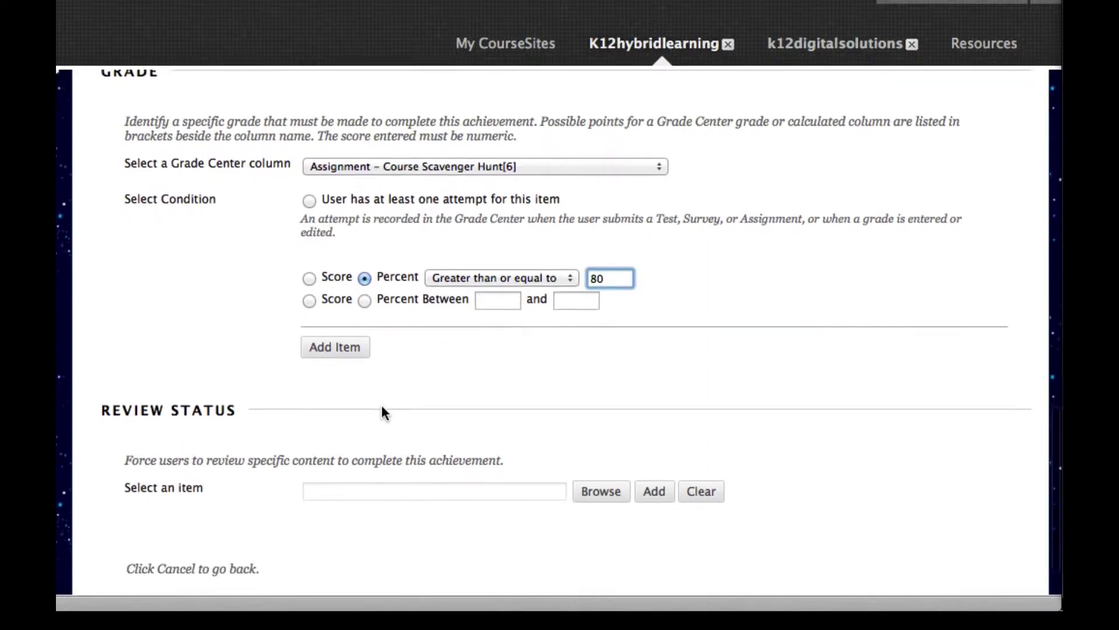
{"action": "left_click", "coordinate": [350, 298]}
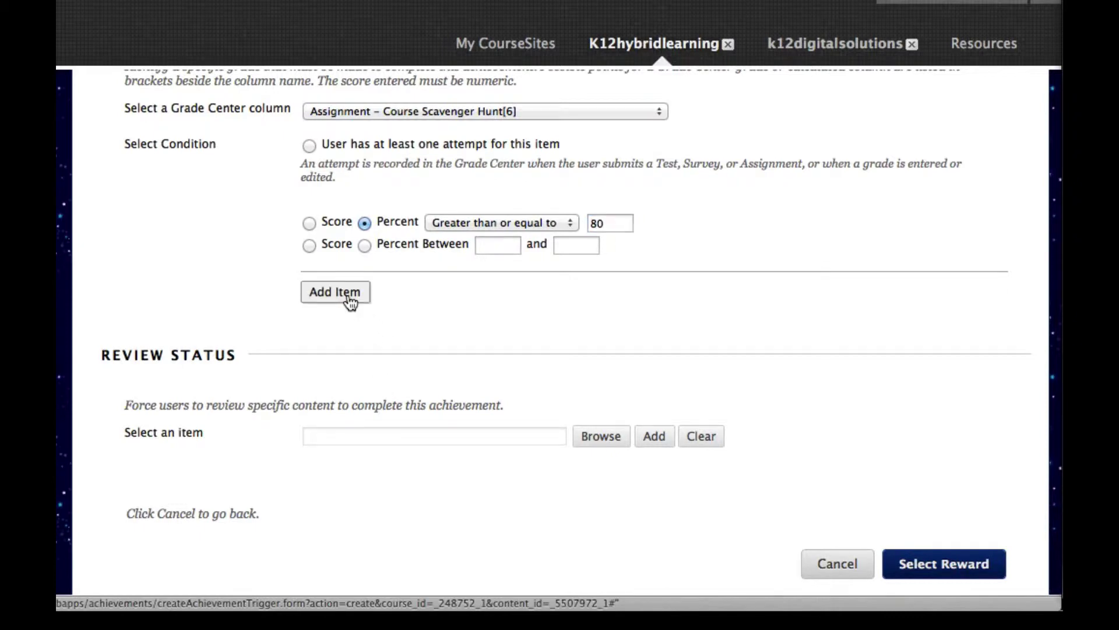
Add a criterion requiring at least one attempt on Discussion Post: Interest Inventory.
{"action": "scroll", "coordinate": [350, 300], "scroll_direction": "up", "scroll_amount": 5}
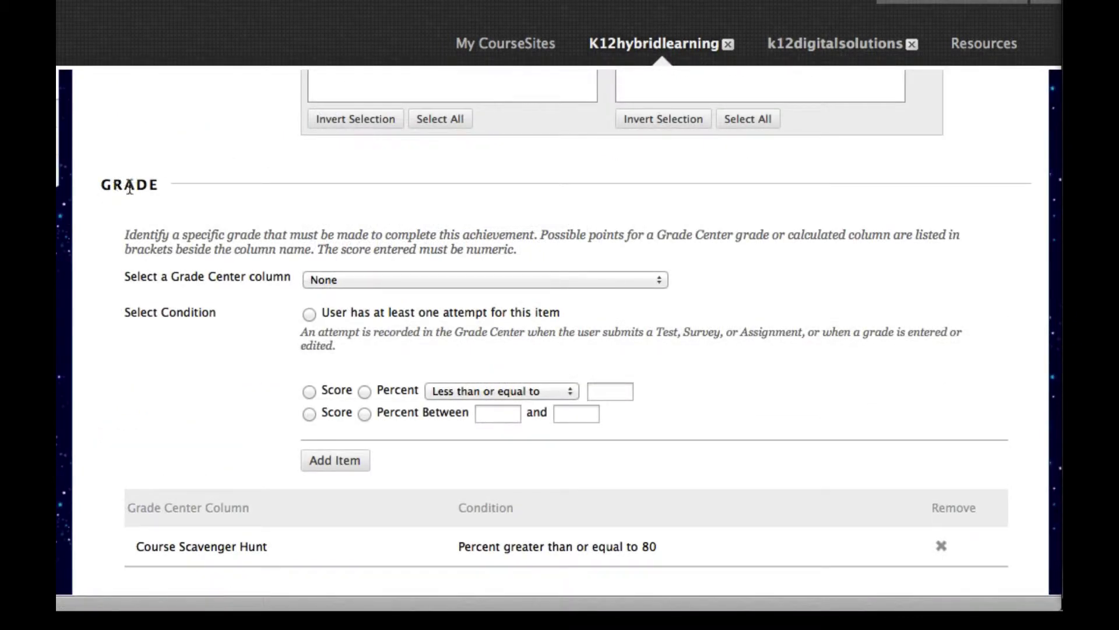
{"action": "scroll", "coordinate": [215, 221], "scroll_direction": "down", "scroll_amount": 1}
{"action": "left_click", "coordinate": [331, 247]}
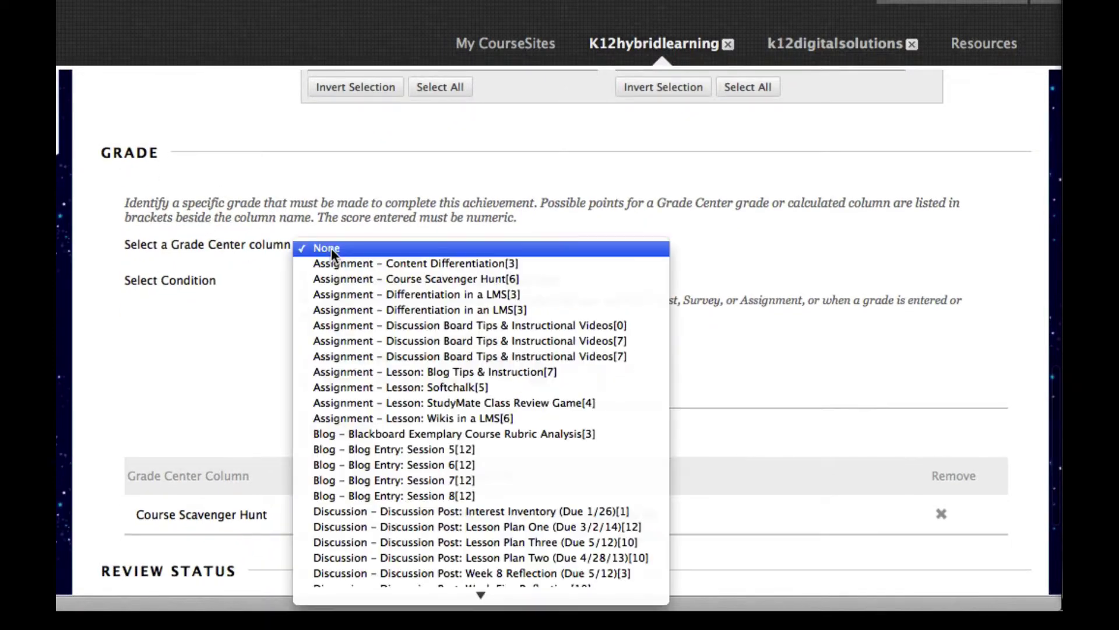
{"action": "scroll", "coordinate": [352, 359], "scroll_direction": "down", "scroll_amount": 2}
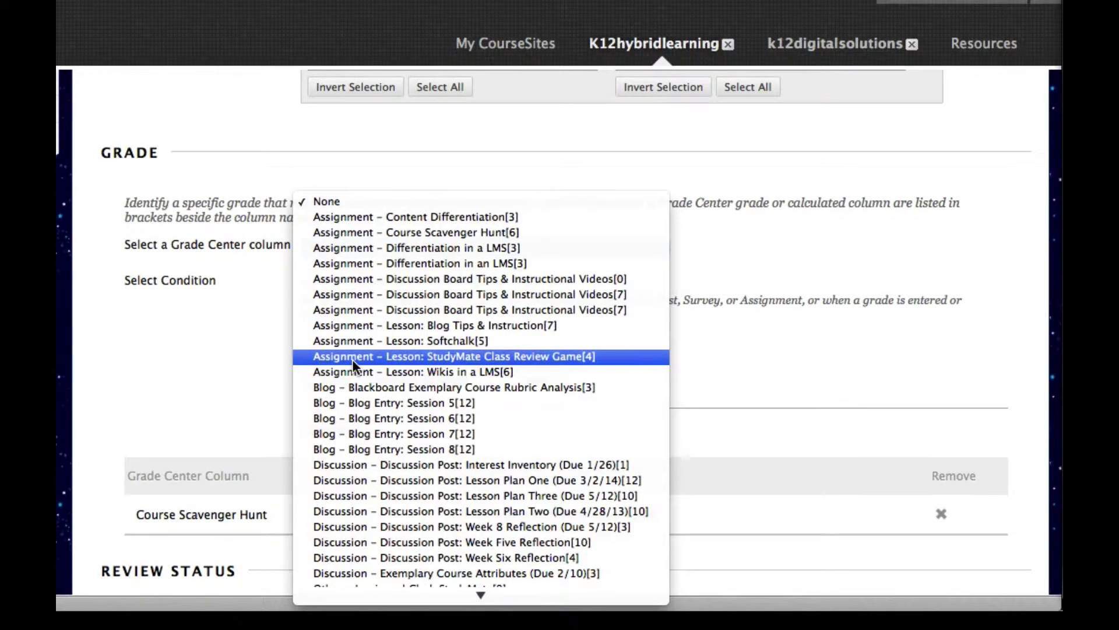
{"action": "scroll", "coordinate": [352, 359], "scroll_direction": "down", "scroll_amount": 3}
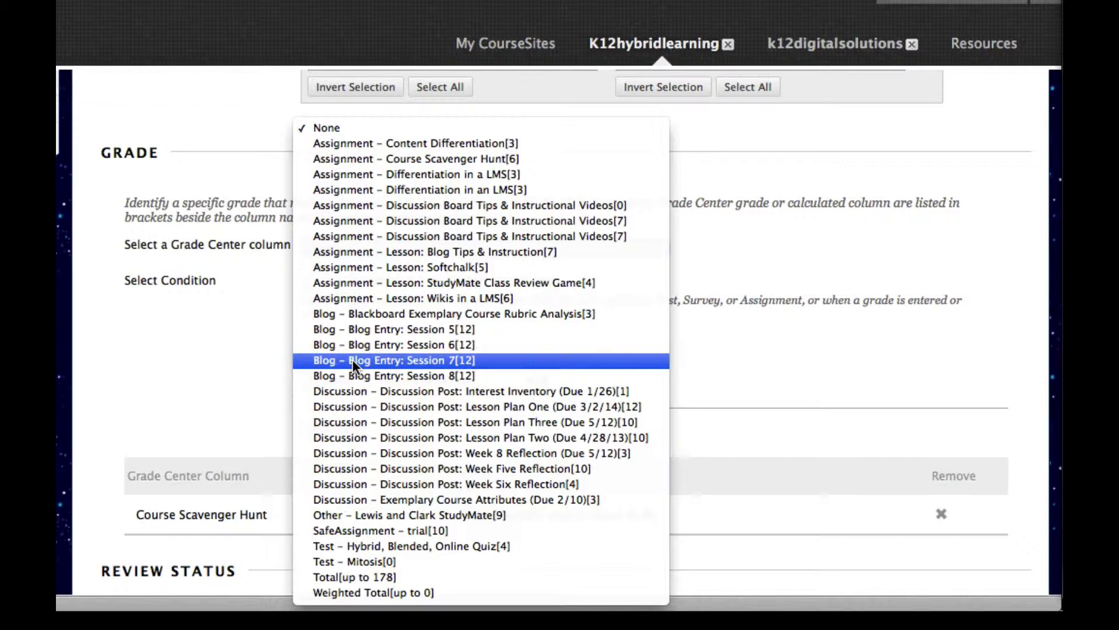
{"action": "left_click", "coordinate": [394, 390]}
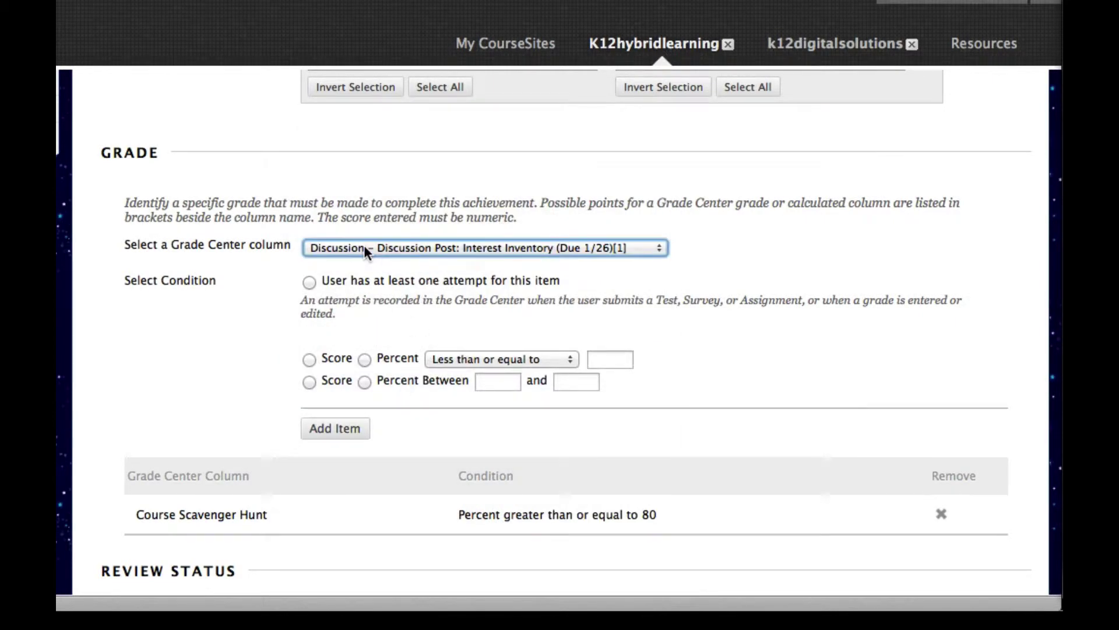
{"action": "left_click", "coordinate": [309, 281]}
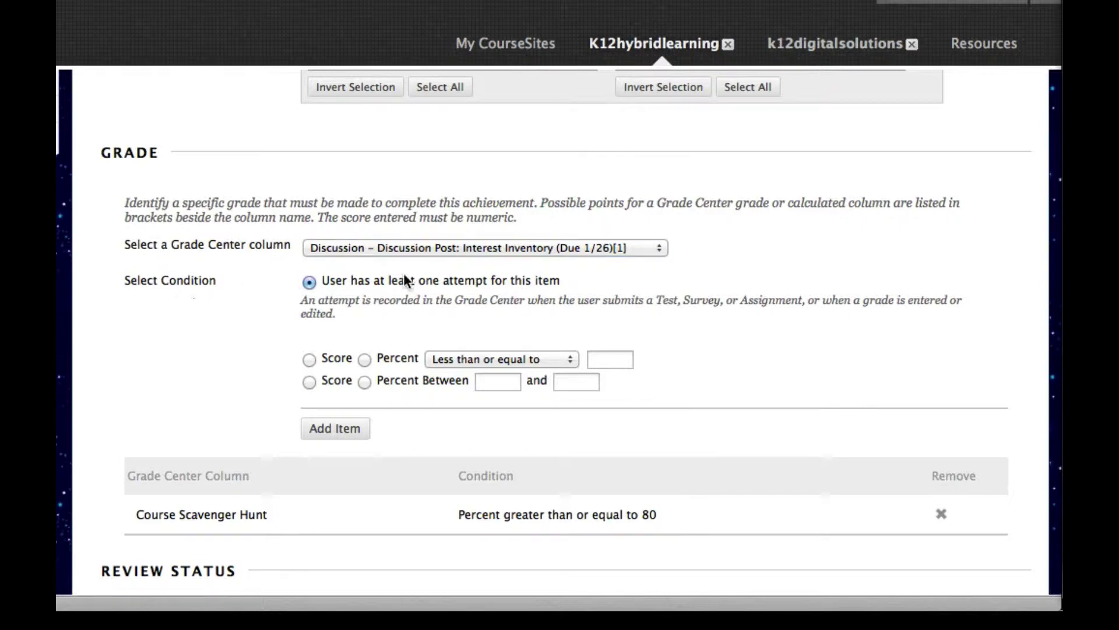
{"action": "scroll", "coordinate": [420, 248], "scroll_direction": "down", "scroll_amount": 3}
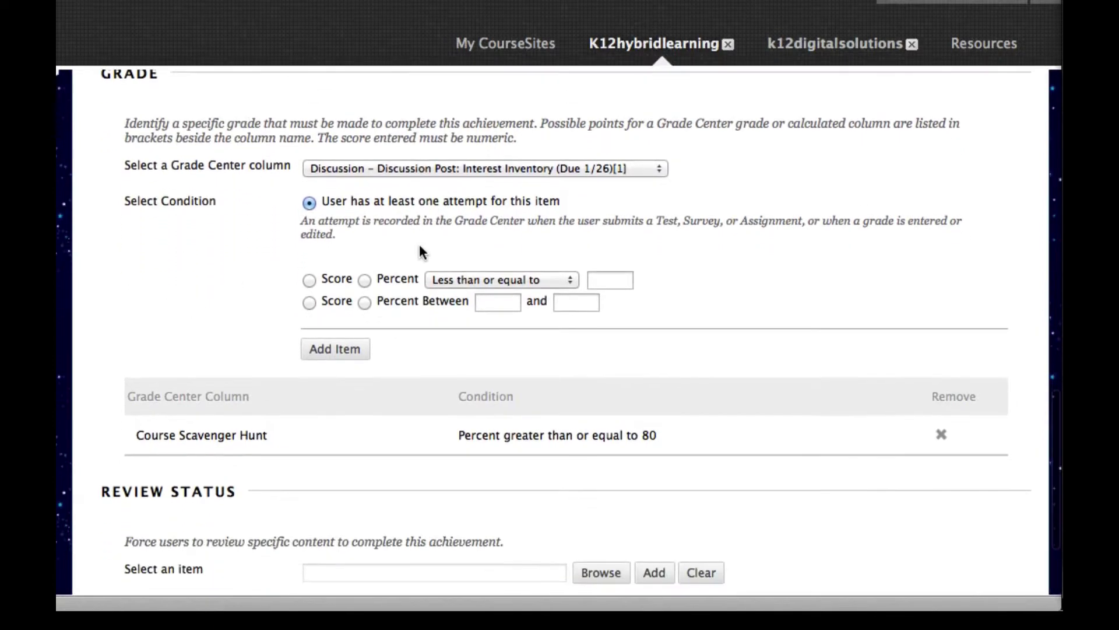
{"action": "left_click", "coordinate": [349, 350]}
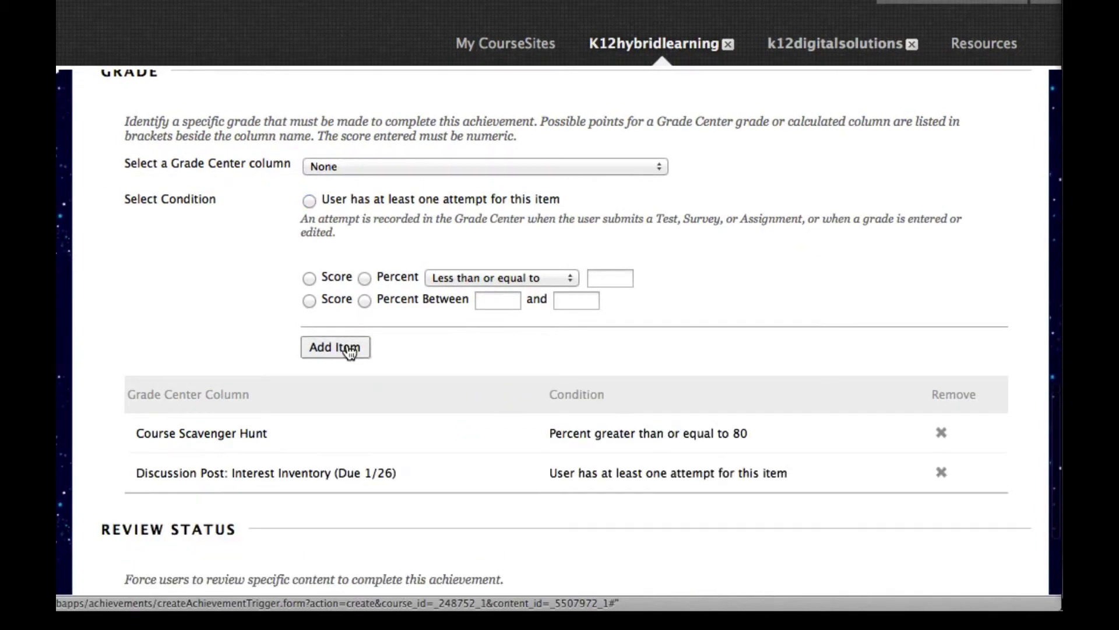
{"action": "scroll", "coordinate": [348, 352], "scroll_direction": "down", "scroll_amount": 5}
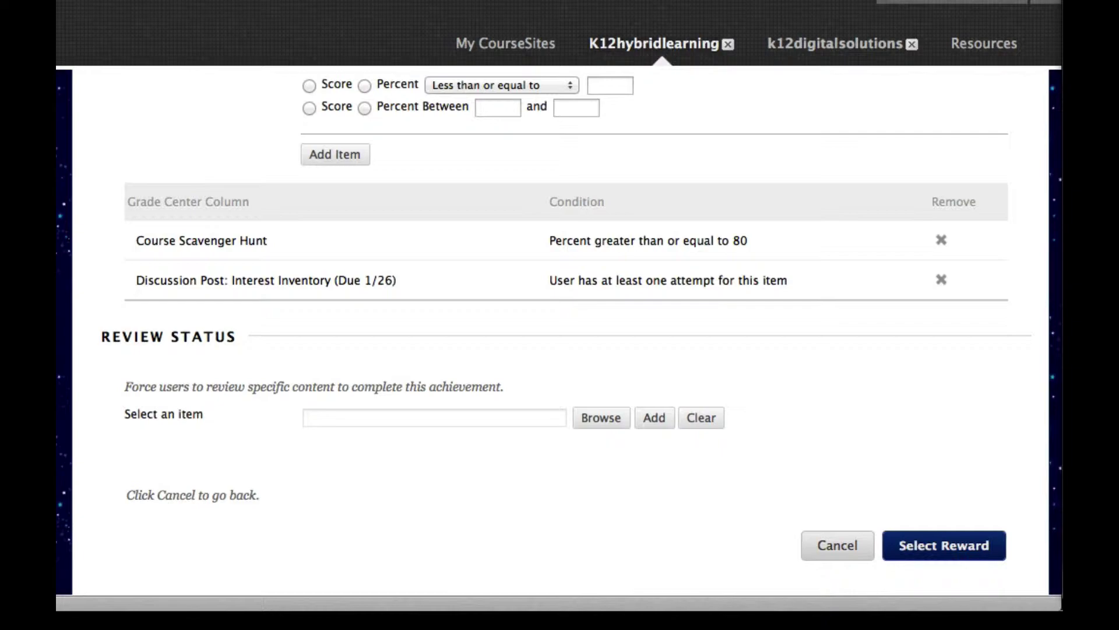
Scroll the Session One Live content page to the Online, Blended, & Hybrid Research item.
{"action": "scroll", "coordinate": [559, 315], "scroll_direction": "left", "scroll_amount": 3}
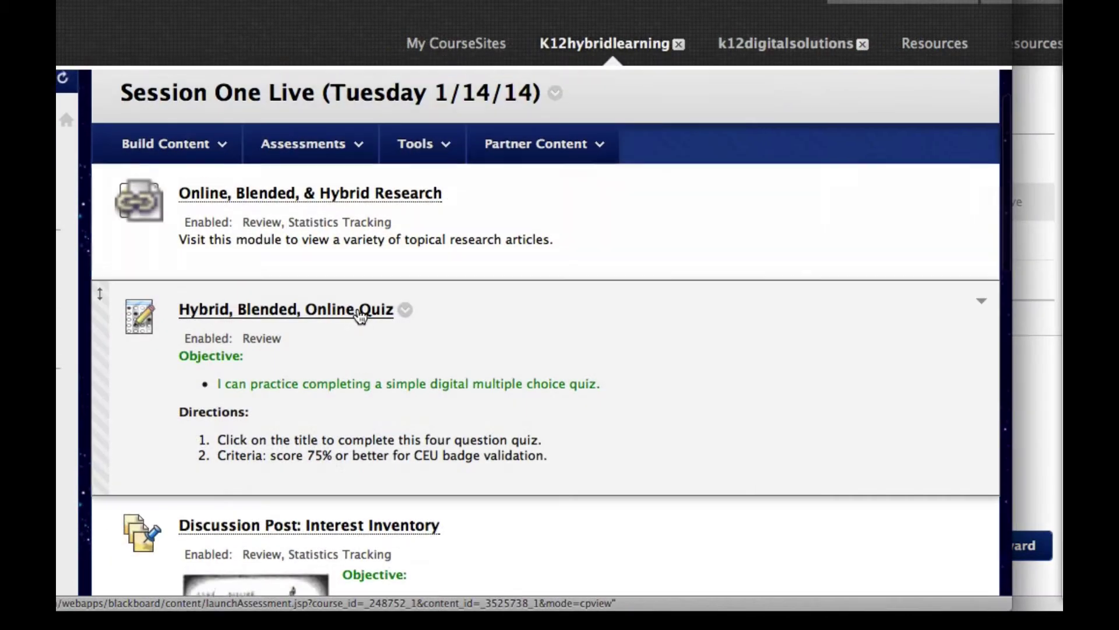
{"action": "scroll", "coordinate": [358, 307], "scroll_direction": "down", "scroll_amount": 2}
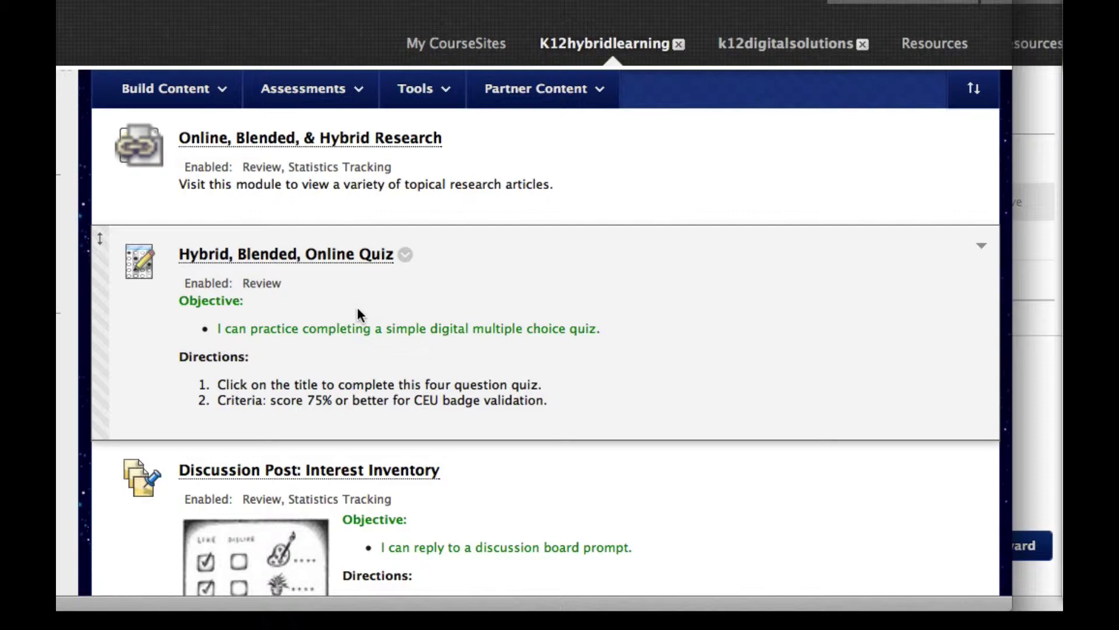
{"action": "scroll", "coordinate": [357, 307], "scroll_direction": "down", "scroll_amount": 1}
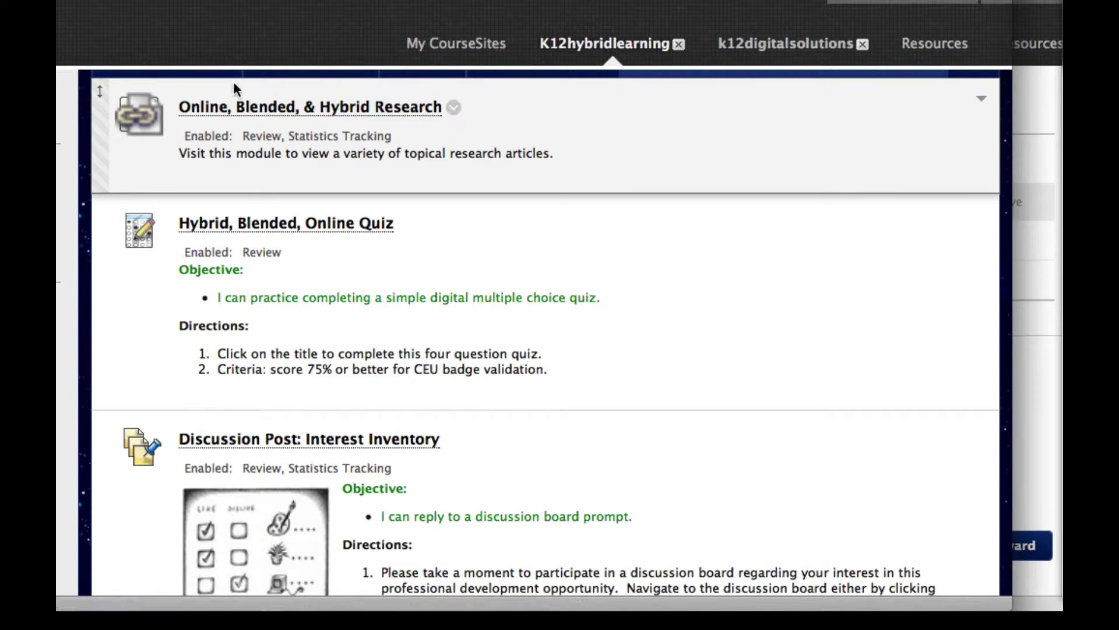
Keep Review enabled for Online, Blended, & Hybrid Research and submit its review status.
{"action": "left_click", "coordinate": [455, 109]}
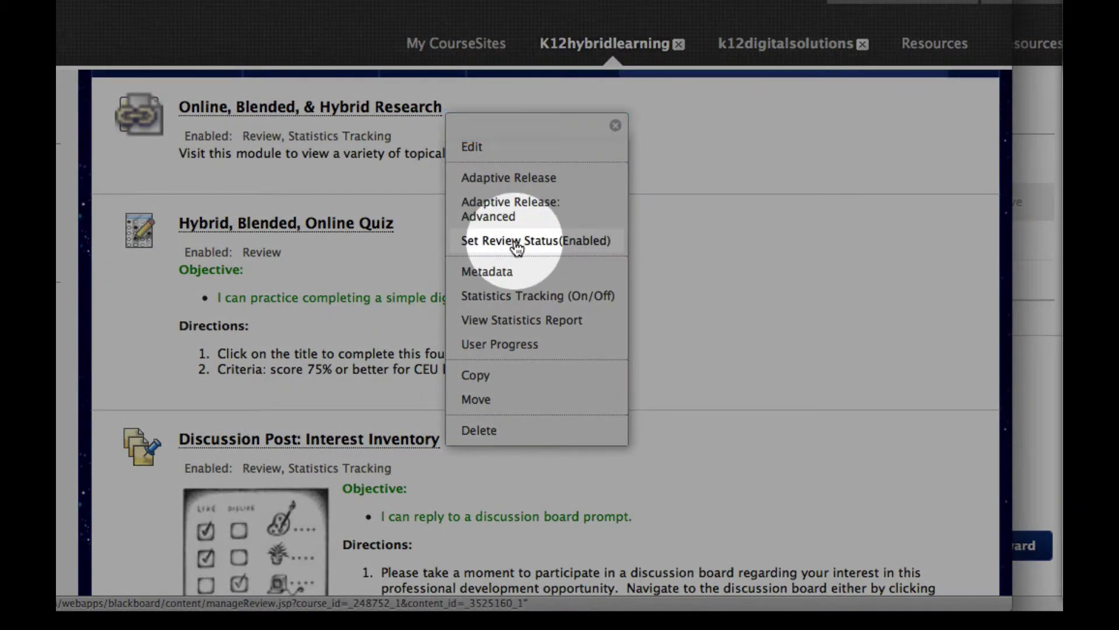
{"action": "left_click", "coordinate": [516, 243]}
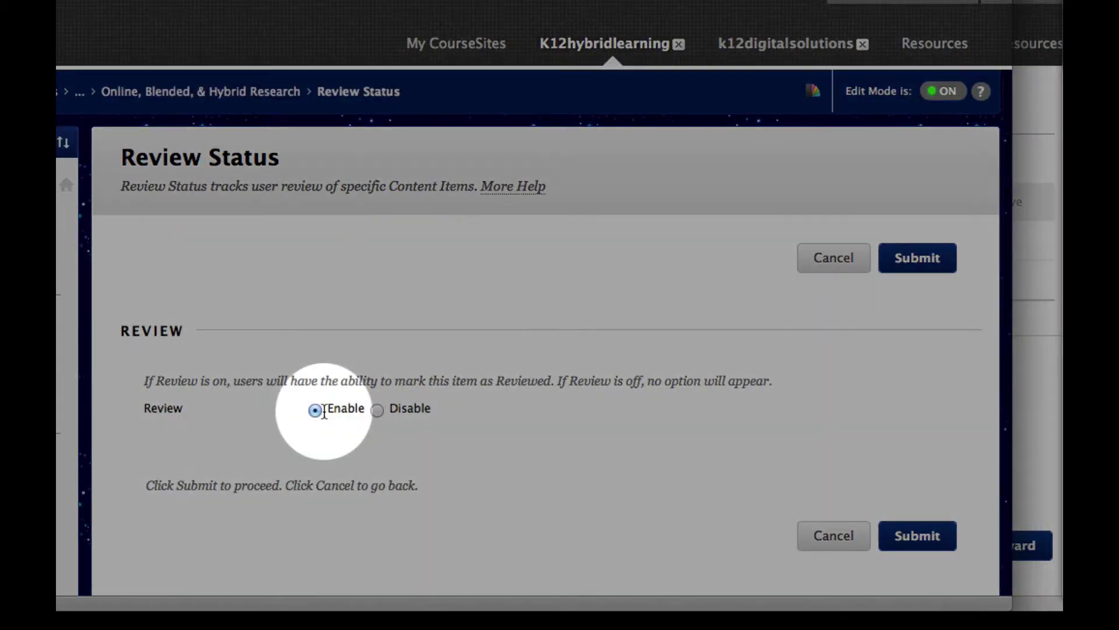
{"action": "left_click", "coordinate": [316, 410]}
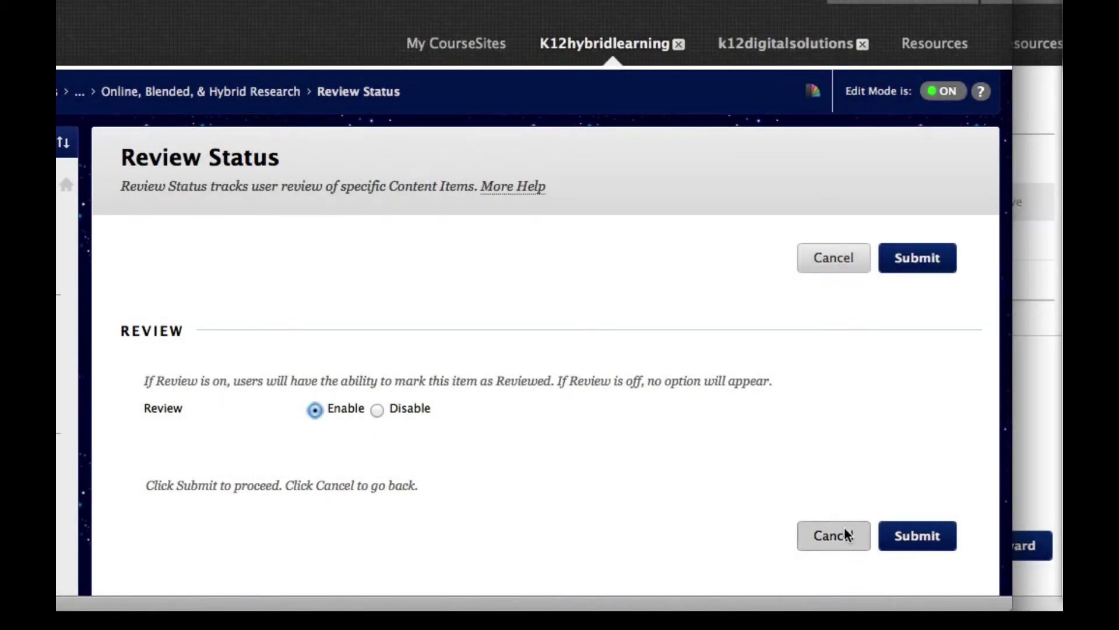
{"action": "left_click", "coordinate": [917, 536]}
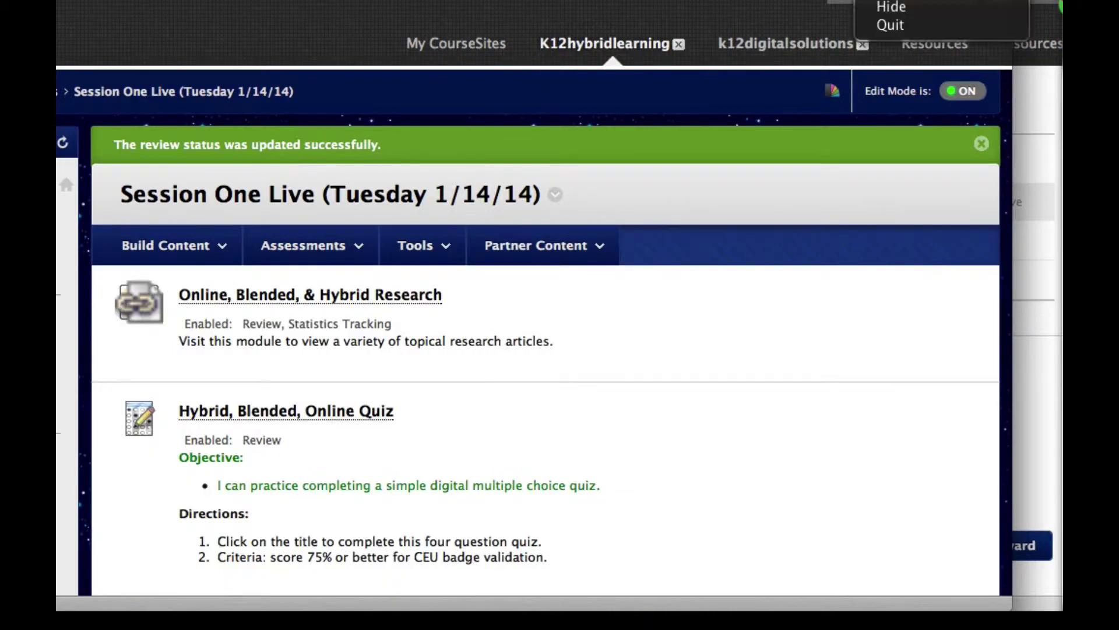
{"action": "key", "text": "Escape"}
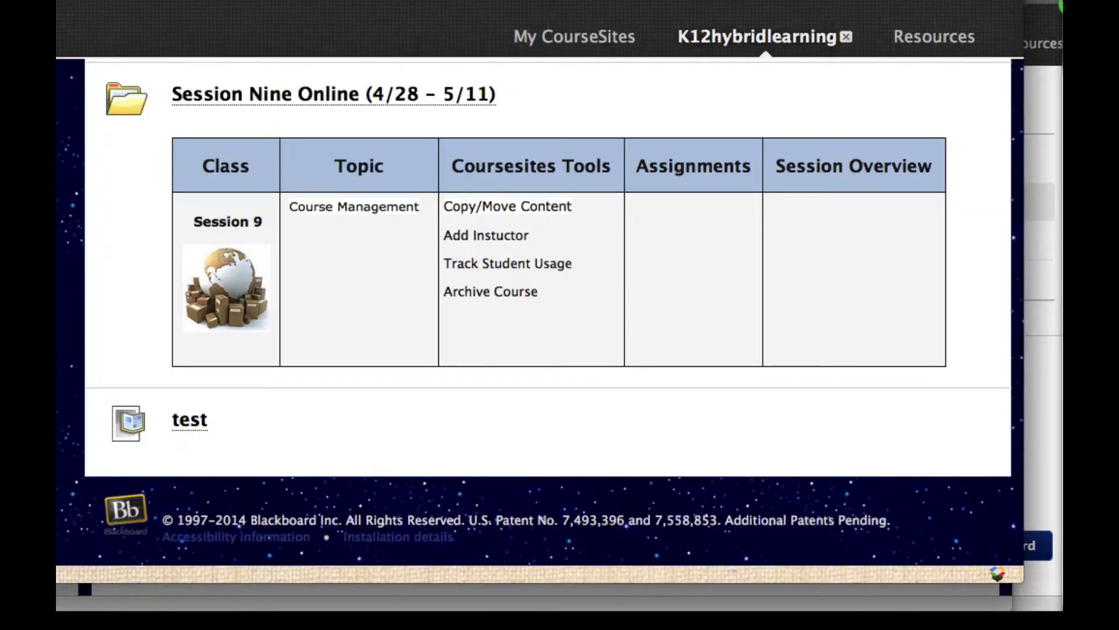
{"action": "scroll", "coordinate": [405, 550], "scroll_direction": "up", "scroll_amount": 10}
{"action": "scroll", "coordinate": [404, 550], "scroll_direction": "up", "scroll_amount": 15}
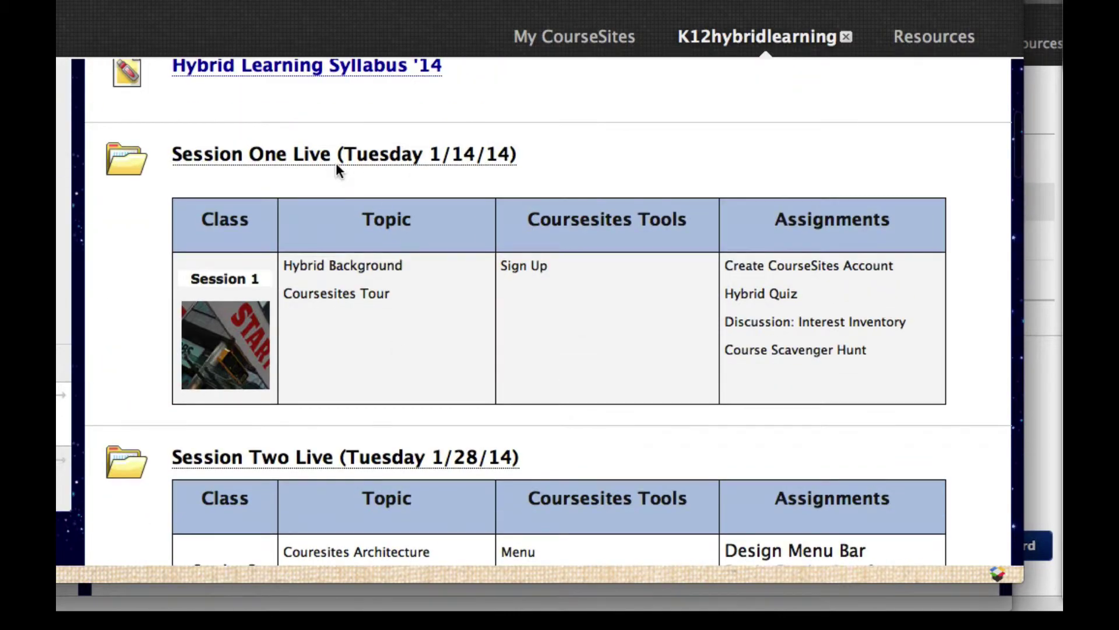
{"action": "left_click", "coordinate": [333, 161]}
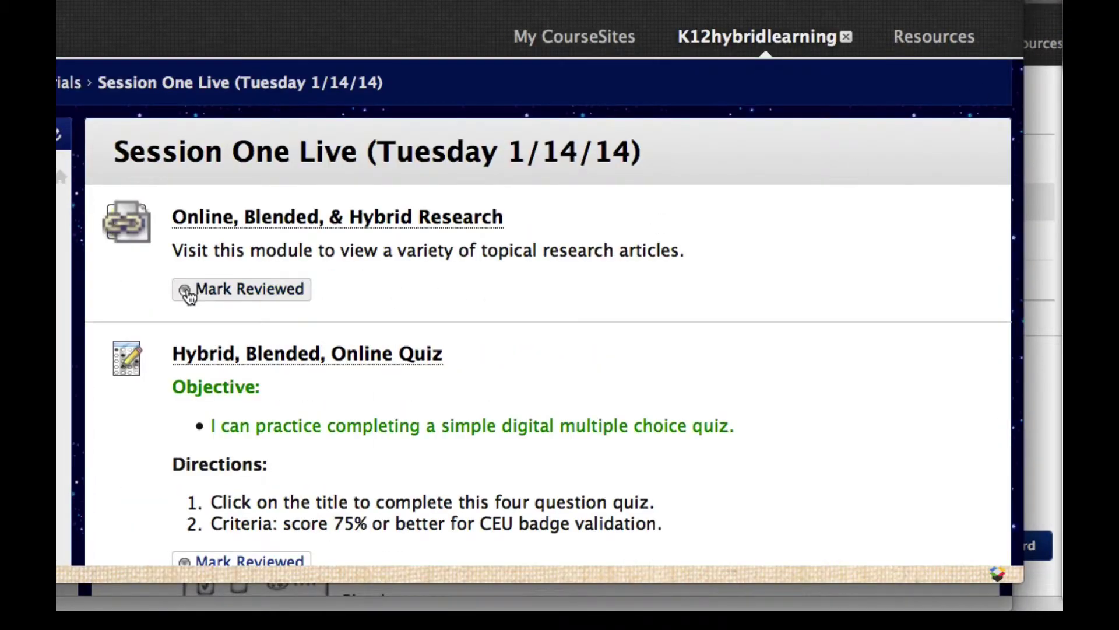
Browse to Session One Live's Online, Blended, & Hybrid Research item and add it as a review rule.
{"action": "left_click", "coordinate": [185, 297]}
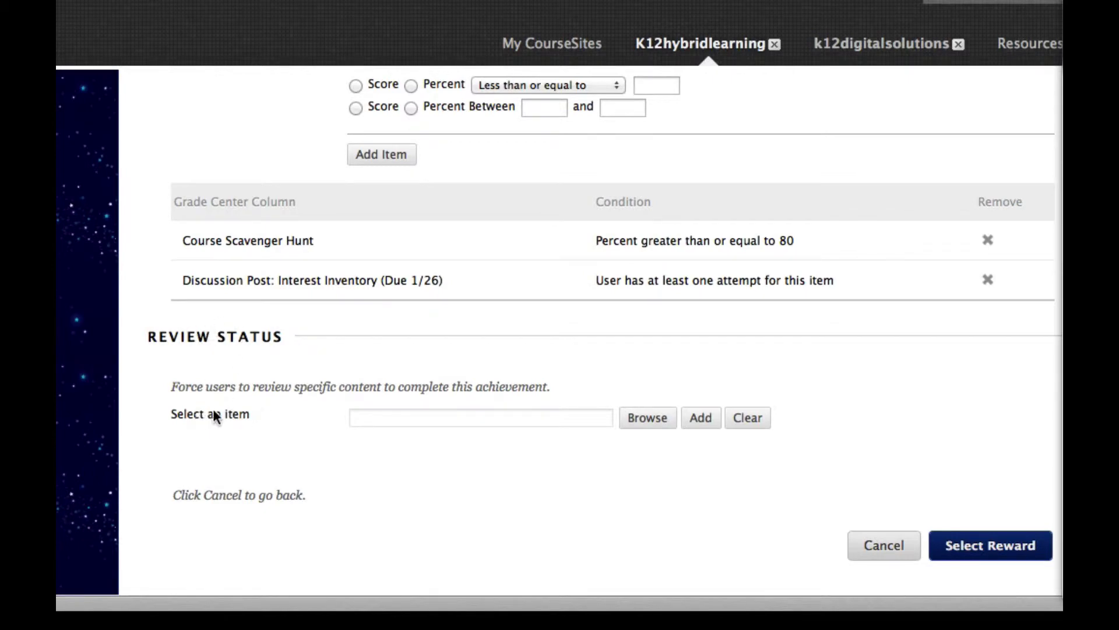
{"action": "left_click", "coordinate": [647, 418]}
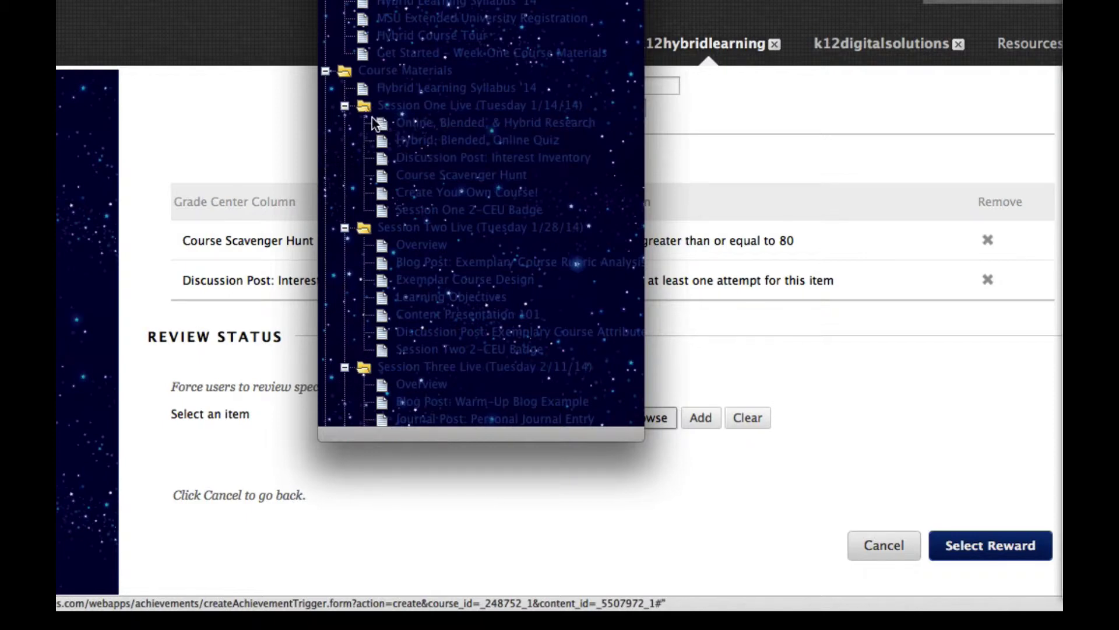
{"action": "left_click", "coordinate": [528, 124]}
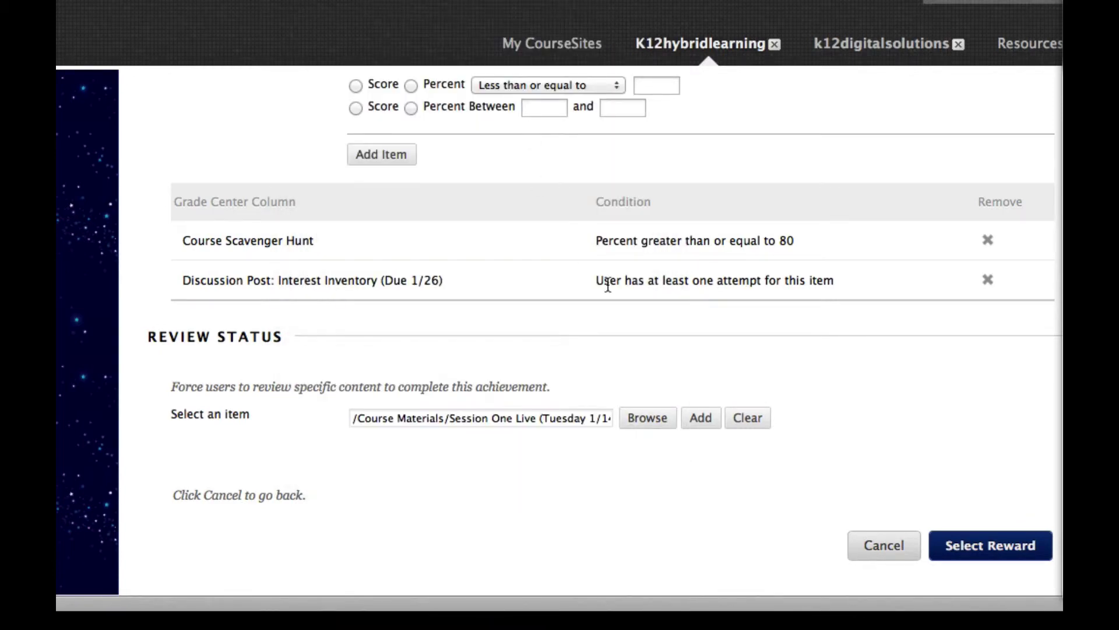
{"action": "left_click", "coordinate": [713, 416]}
{"action": "scroll", "coordinate": [348, 408], "scroll_direction": "down", "scroll_amount": 3}
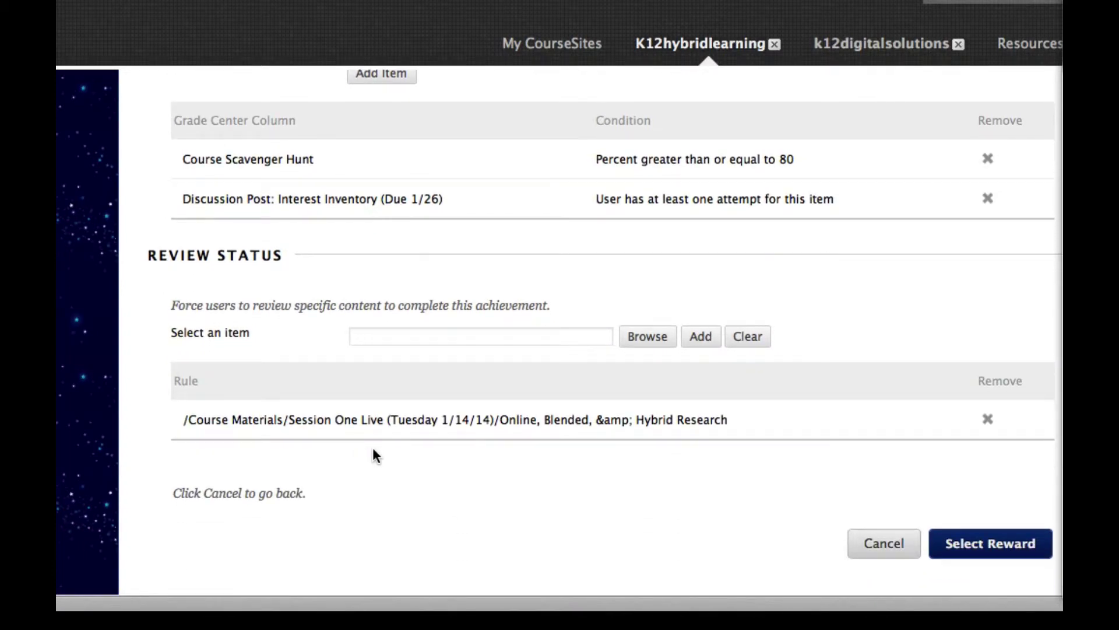
{"action": "scroll", "coordinate": [372, 448], "scroll_direction": "up", "scroll_amount": 10}
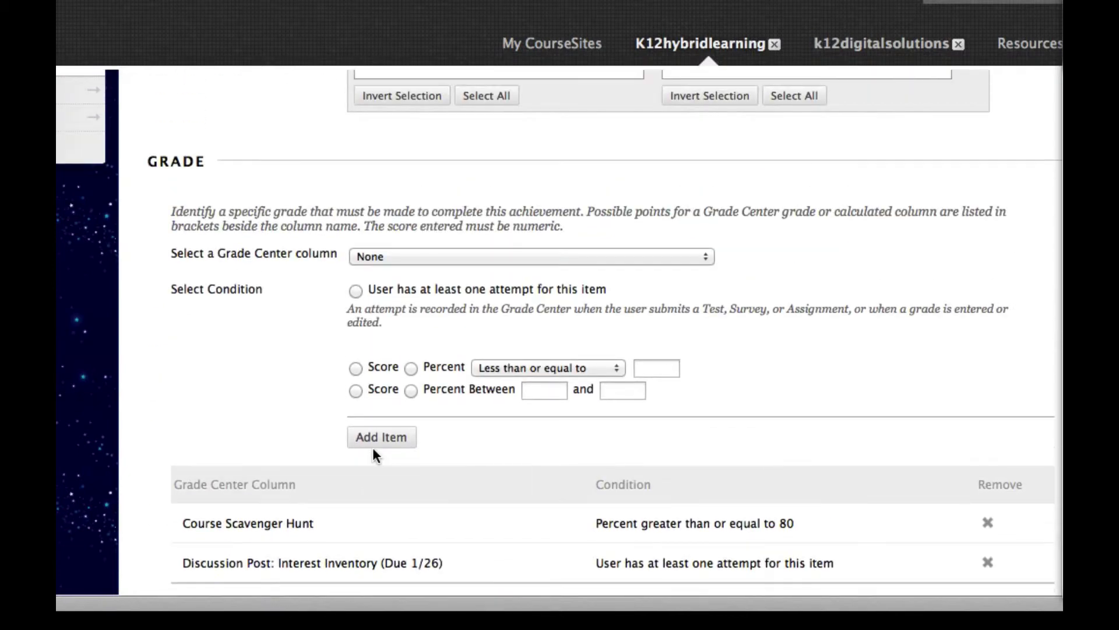
{"action": "scroll", "coordinate": [373, 447], "scroll_direction": "down", "scroll_amount": 7}
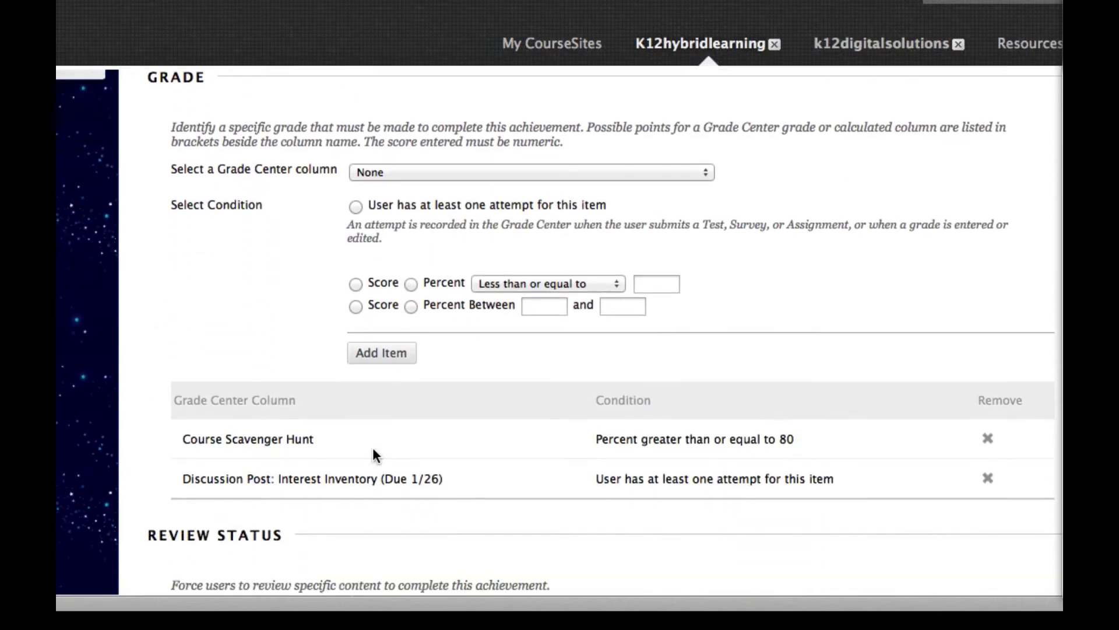
{"action": "scroll", "coordinate": [373, 449], "scroll_direction": "down", "scroll_amount": 1}
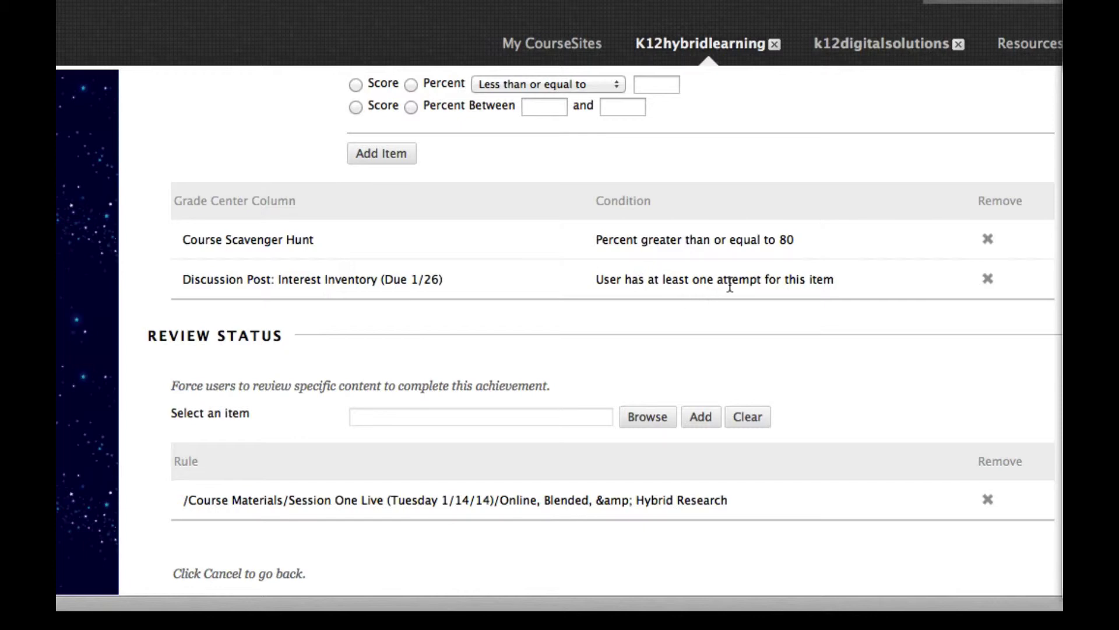
{"action": "scroll", "coordinate": [729, 282], "scroll_direction": "down", "scroll_amount": 3}
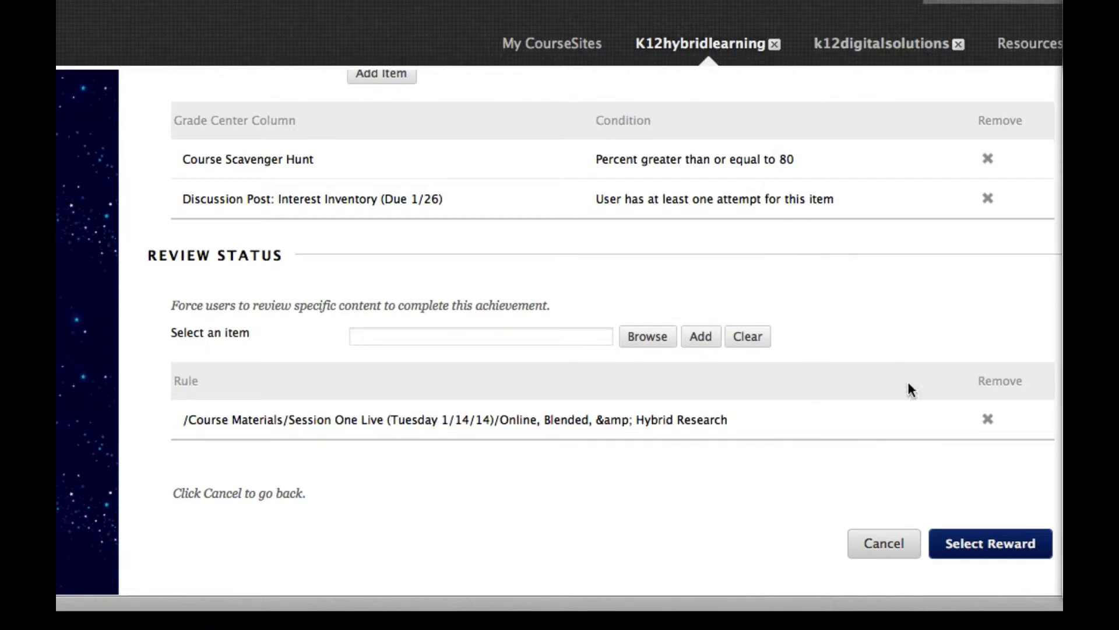
Confirm the triggers are complete and review Reward Details and badge images, leaving Publish to Mozilla off.
{"action": "left_click", "coordinate": [981, 544]}
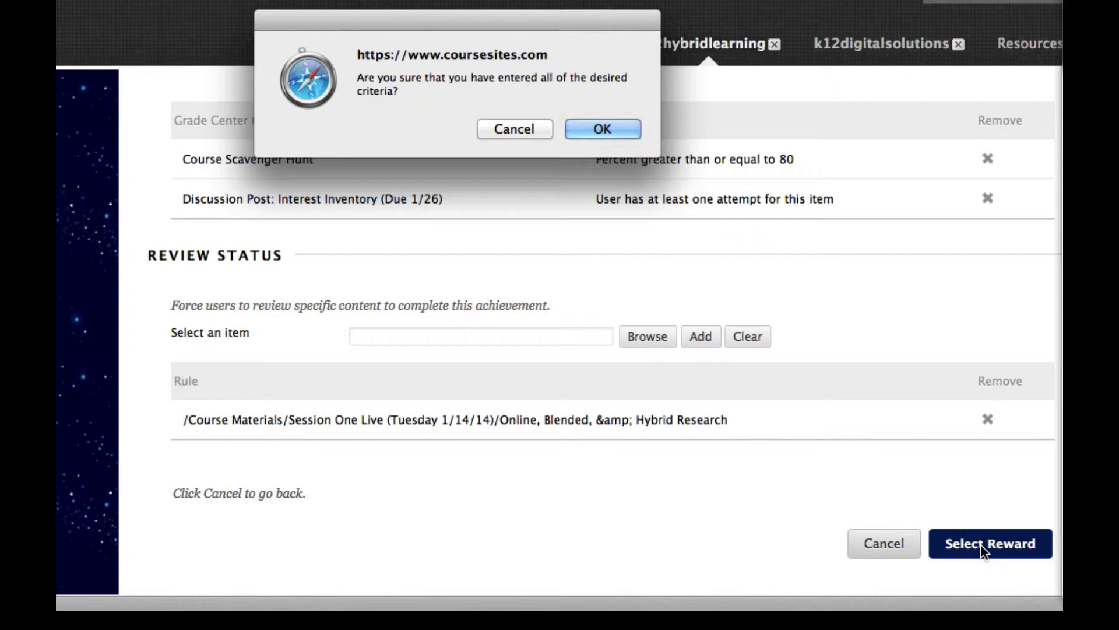
{"action": "left_click", "coordinate": [600, 130]}
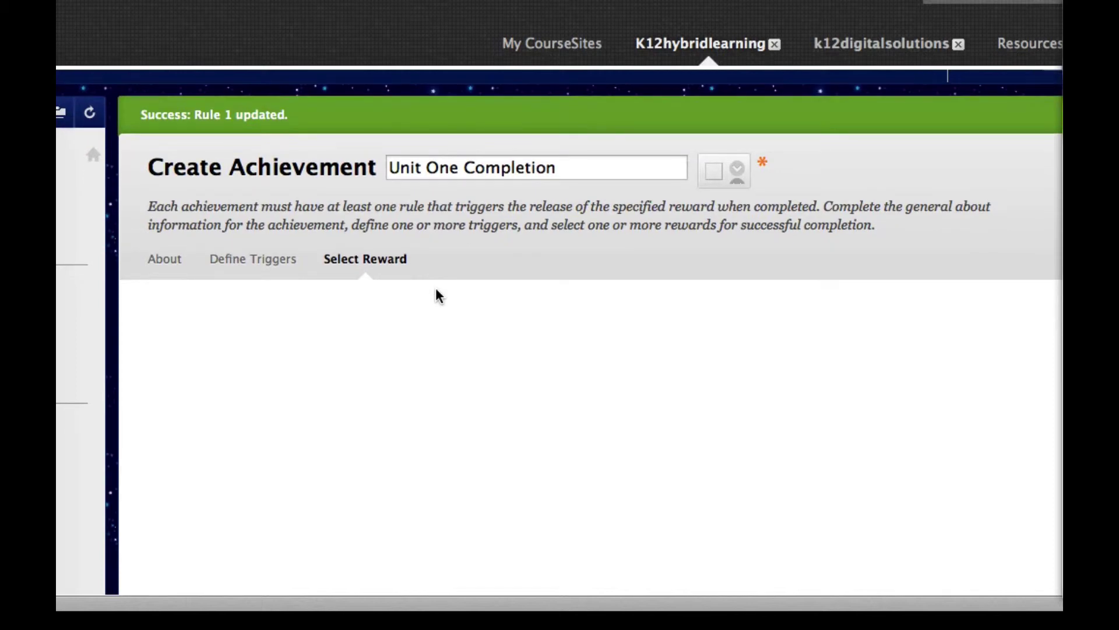
{"action": "scroll", "coordinate": [432, 285], "scroll_direction": "down", "scroll_amount": 5}
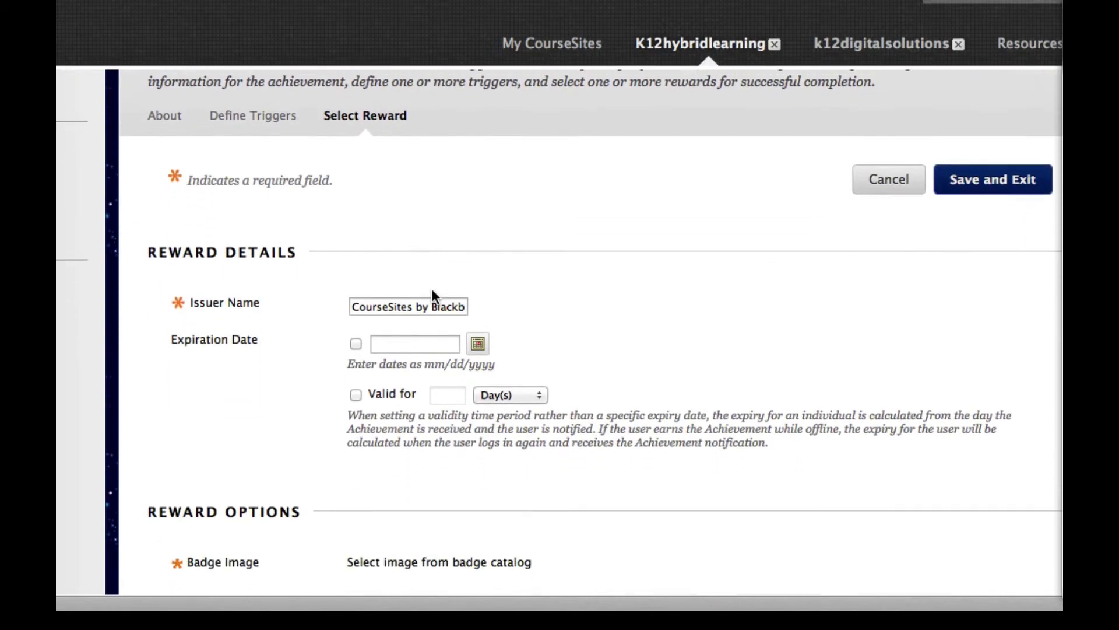
{"action": "scroll", "coordinate": [431, 288], "scroll_direction": "down", "scroll_amount": 7}
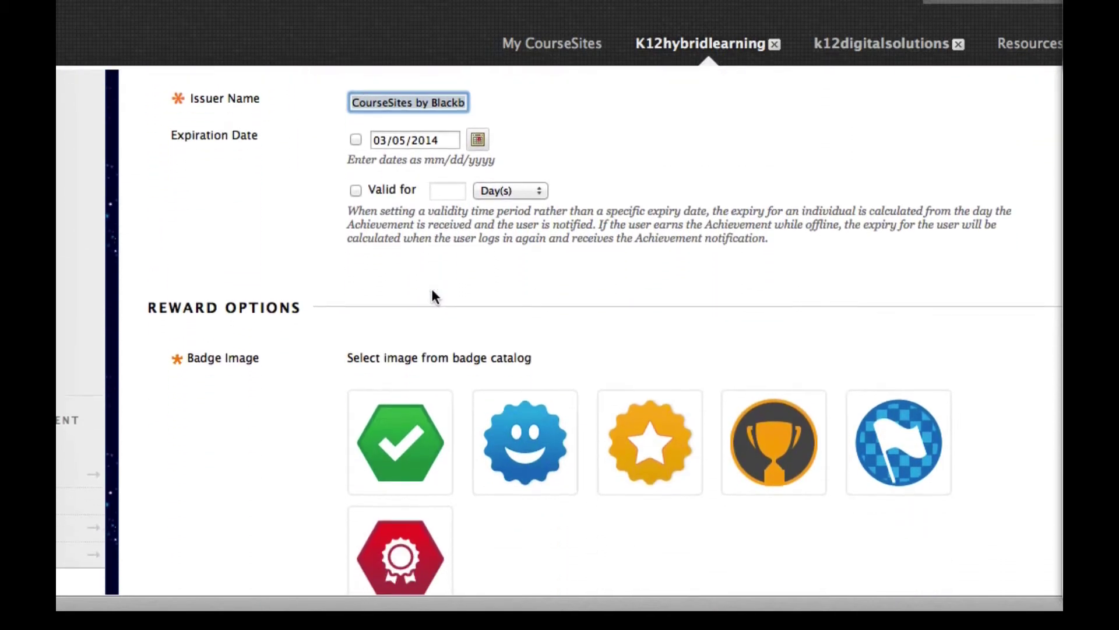
{"action": "scroll", "coordinate": [433, 296], "scroll_direction": "down", "scroll_amount": 2}
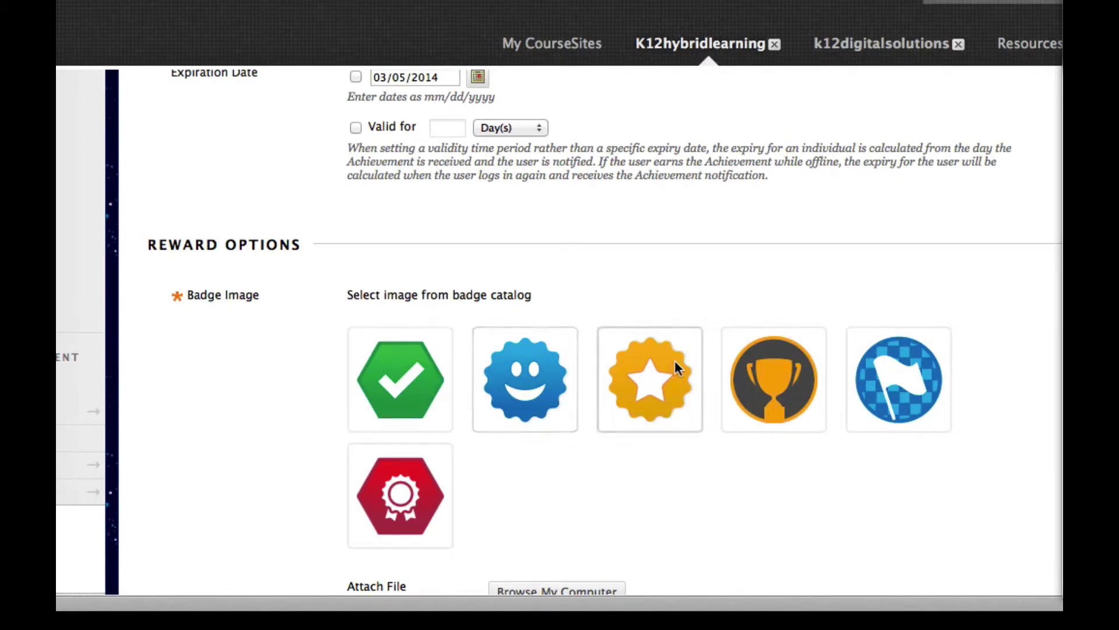
{"action": "scroll", "coordinate": [915, 389], "scroll_direction": "down", "scroll_amount": 5}
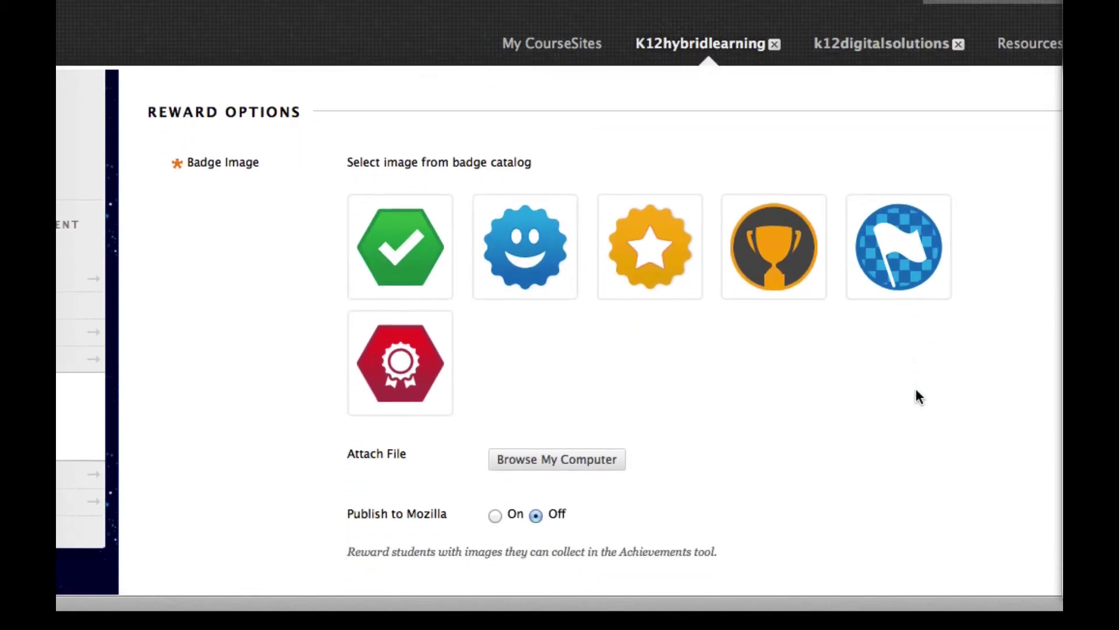
{"action": "scroll", "coordinate": [918, 397], "scroll_direction": "down", "scroll_amount": 3}
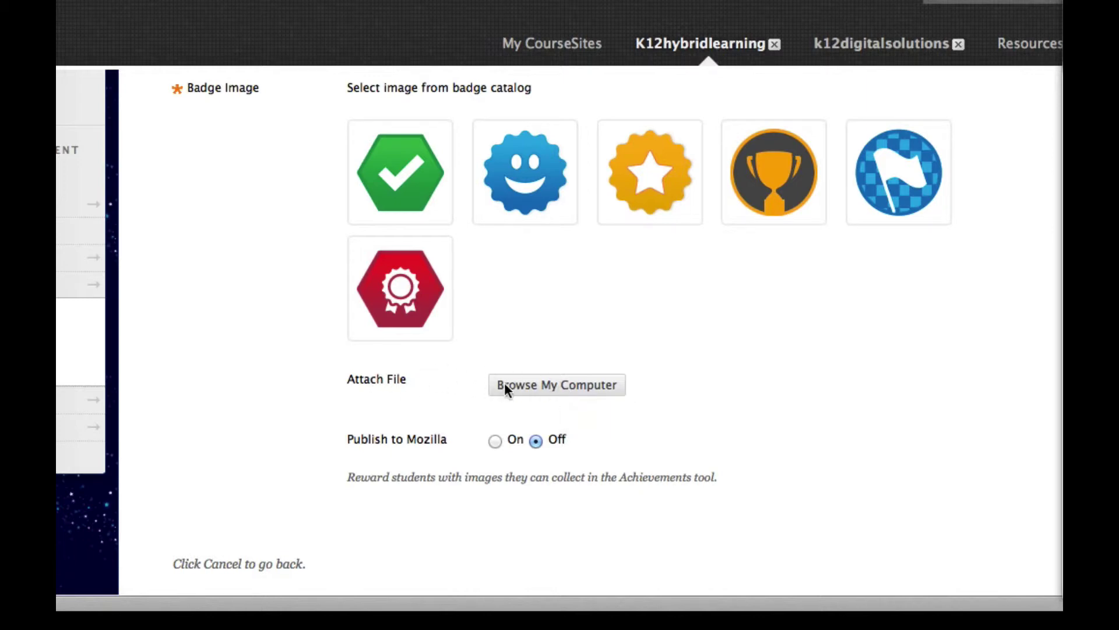
{"action": "scroll", "coordinate": [504, 387], "scroll_direction": "down", "scroll_amount": 1}
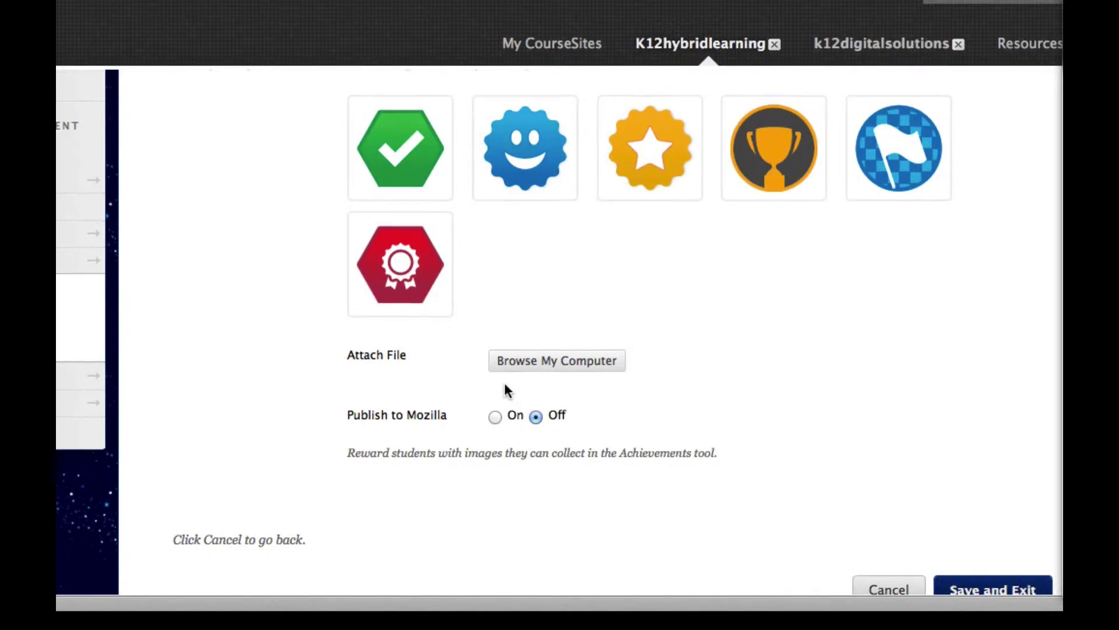
{"action": "scroll", "coordinate": [505, 387], "scroll_direction": "down", "scroll_amount": 2}
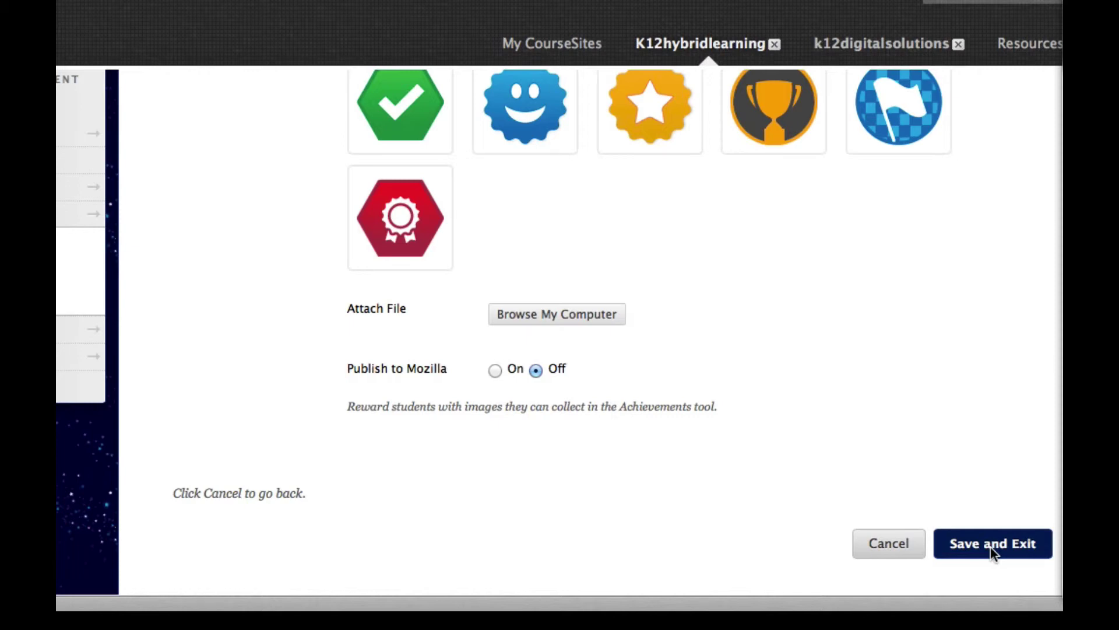
Save the achievement and locate Unit One Completion in the Achievements list.
{"action": "left_click", "coordinate": [991, 547]}
{"action": "scroll", "coordinate": [461, 383], "scroll_direction": "down", "scroll_amount": 5}
{"action": "scroll", "coordinate": [462, 383], "scroll_direction": "up", "scroll_amount": 6}
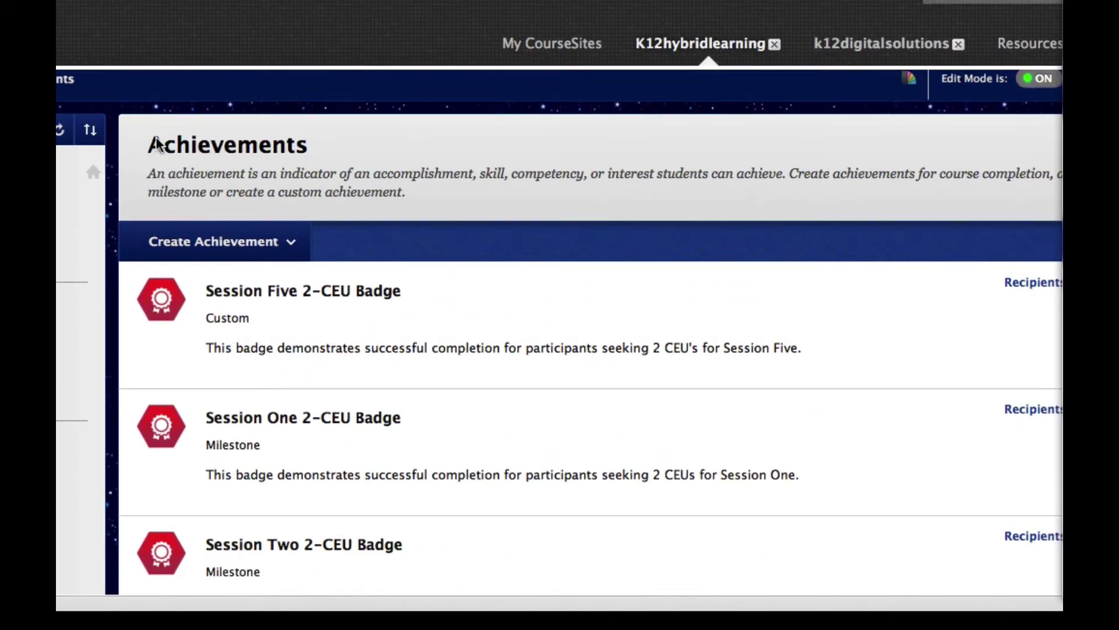
{"action": "scroll", "coordinate": [251, 144], "scroll_direction": "down", "scroll_amount": 2}
{"action": "scroll", "coordinate": [244, 273], "scroll_direction": "down", "scroll_amount": 5}
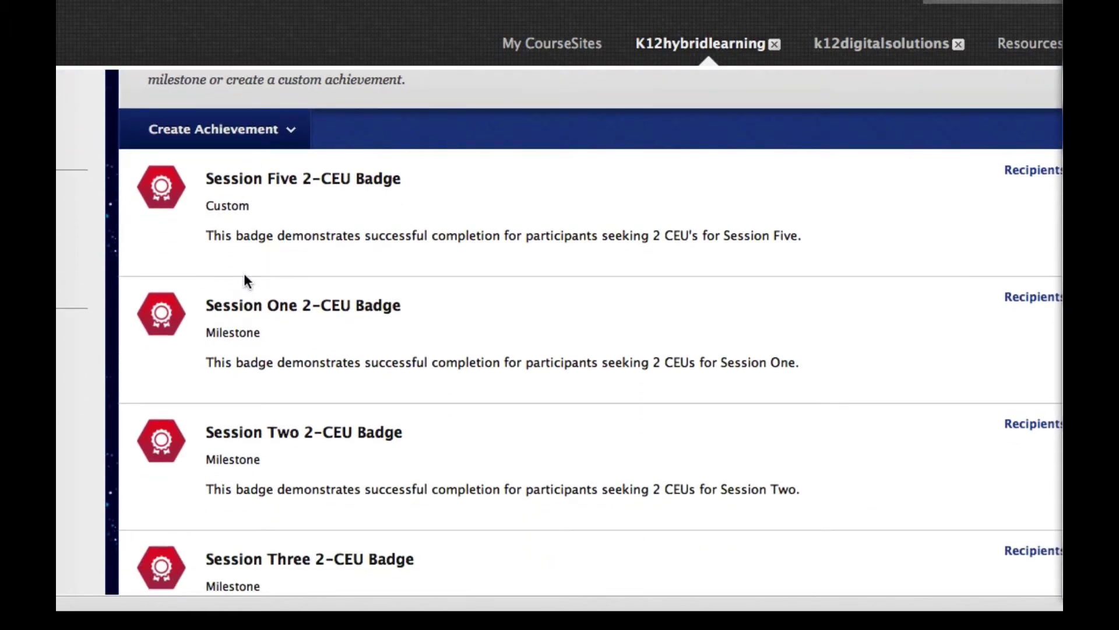
{"action": "scroll", "coordinate": [243, 273], "scroll_direction": "down", "scroll_amount": 3}
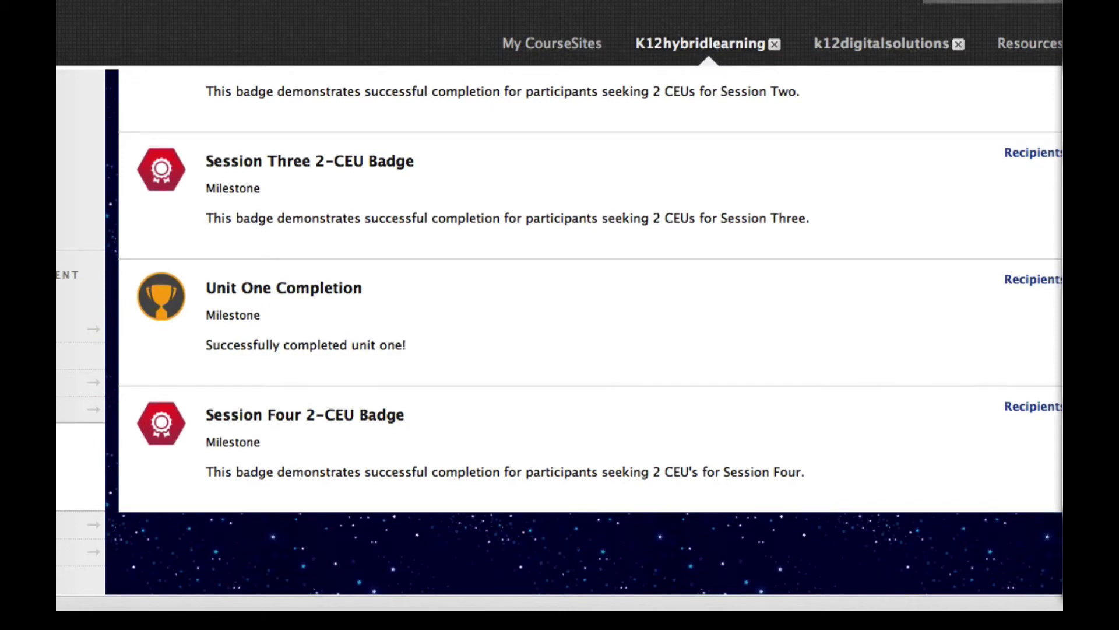
{"action": "scroll", "coordinate": [675, 220], "scroll_direction": "up", "scroll_amount": 1}
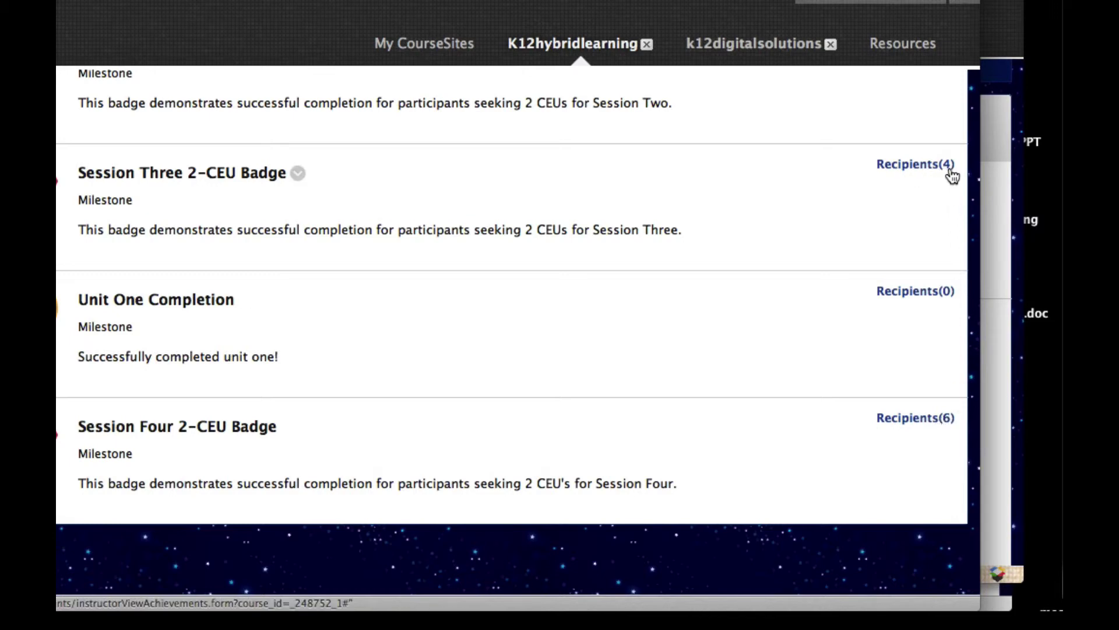
{"action": "scroll", "coordinate": [948, 173], "scroll_direction": "up", "scroll_amount": 5}
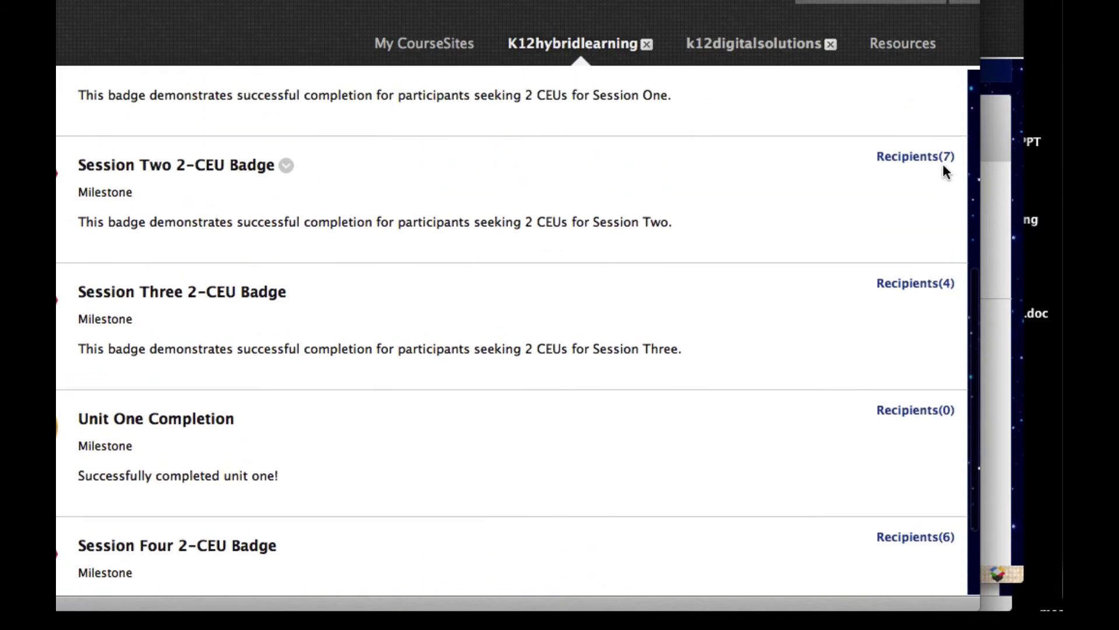
{"action": "scroll", "coordinate": [945, 166], "scroll_direction": "up", "scroll_amount": 4}
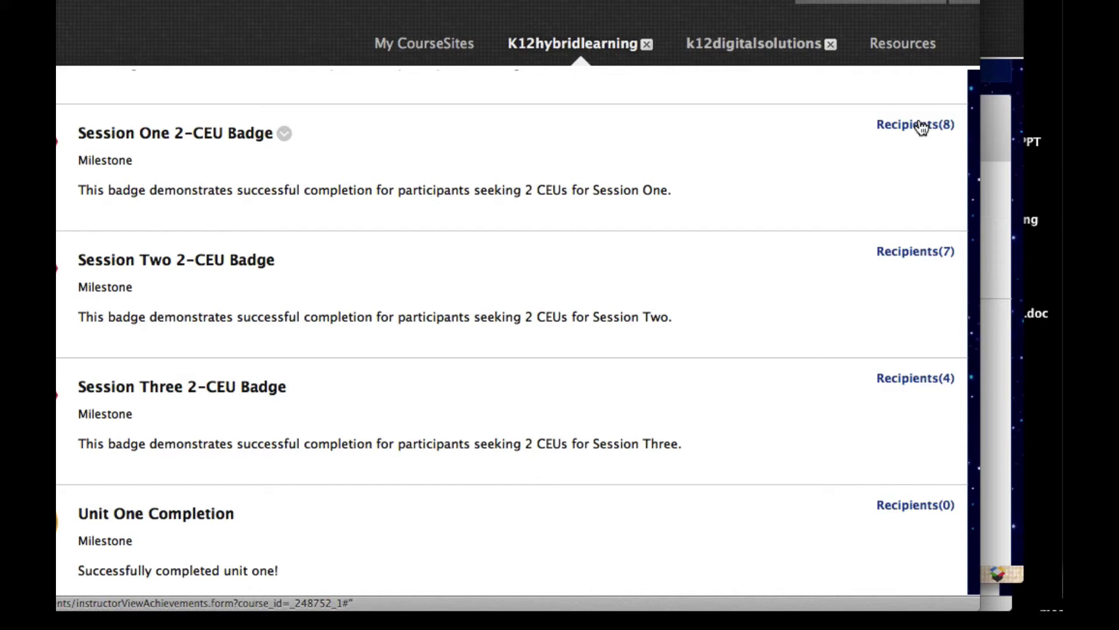
{"action": "scroll", "coordinate": [900, 125], "scroll_direction": "down", "scroll_amount": 3}
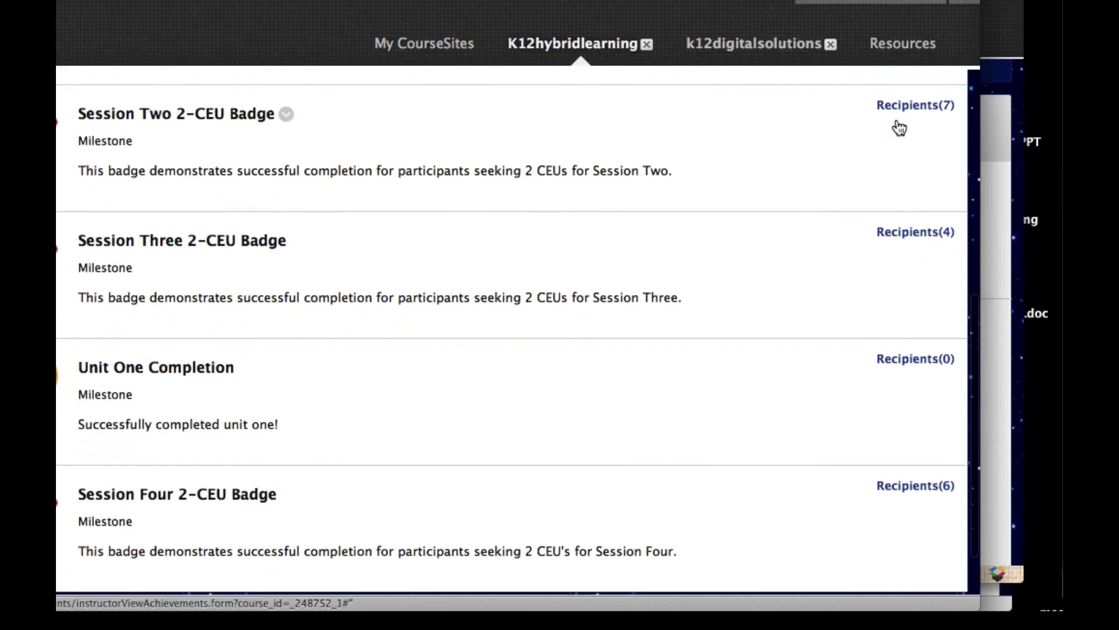
Open and close the Unit One Completion options menu without editing, then return to the top.
{"action": "left_click", "coordinate": [245, 362]}
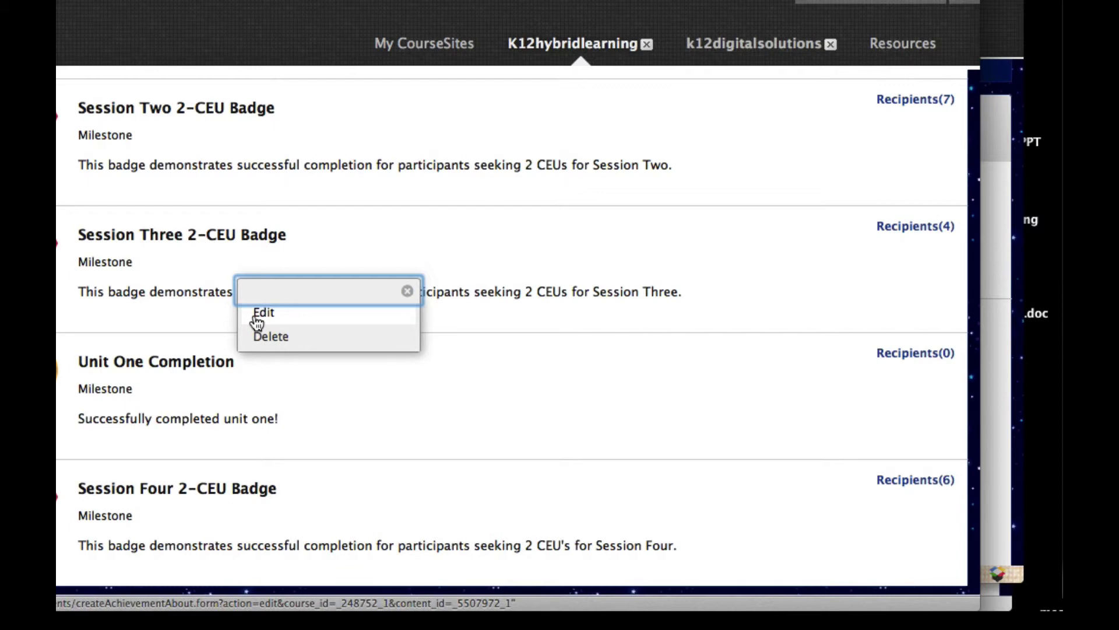
{"action": "scroll", "coordinate": [262, 335], "scroll_direction": "left", "scroll_amount": 2}
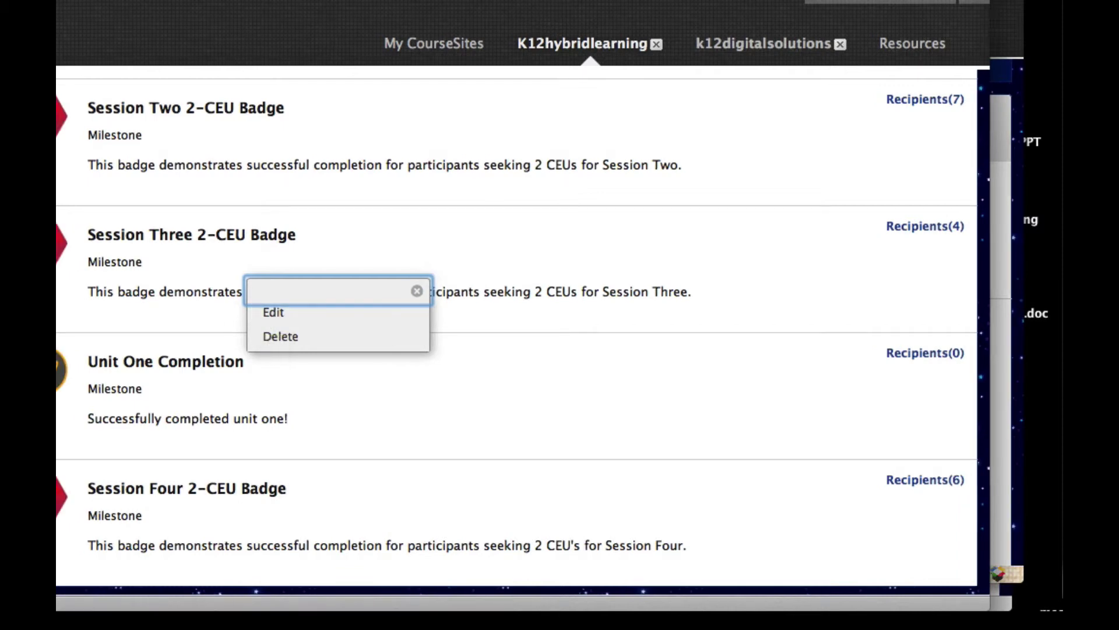
{"action": "scroll", "coordinate": [263, 326], "scroll_direction": "left", "scroll_amount": 5}
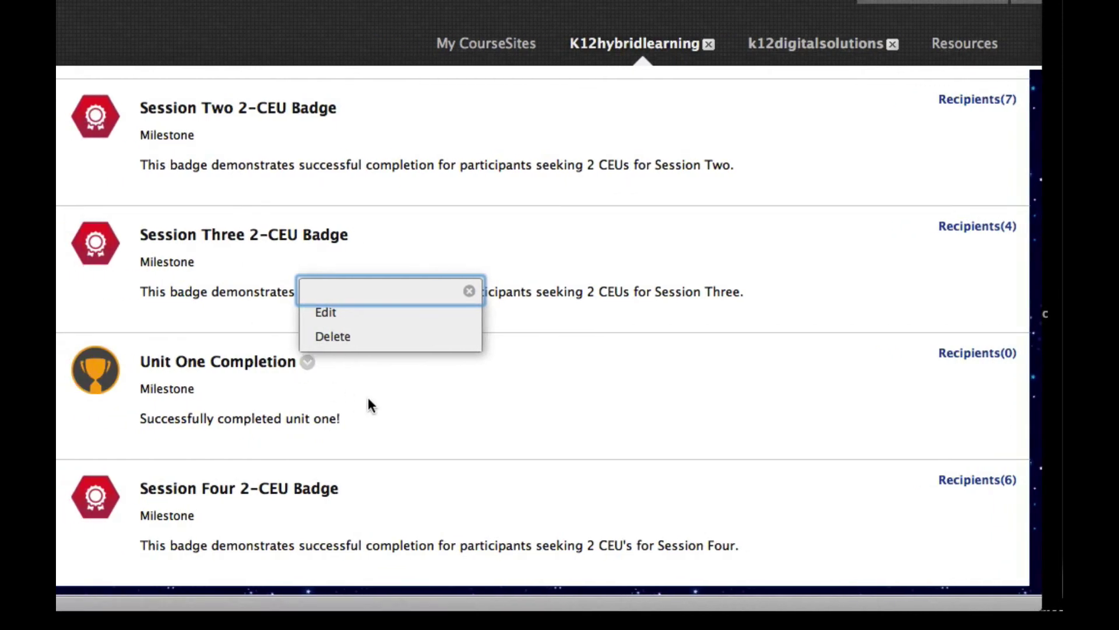
{"action": "left_click", "coordinate": [411, 402]}
{"action": "scroll", "coordinate": [187, 366], "scroll_direction": "up", "scroll_amount": 2}
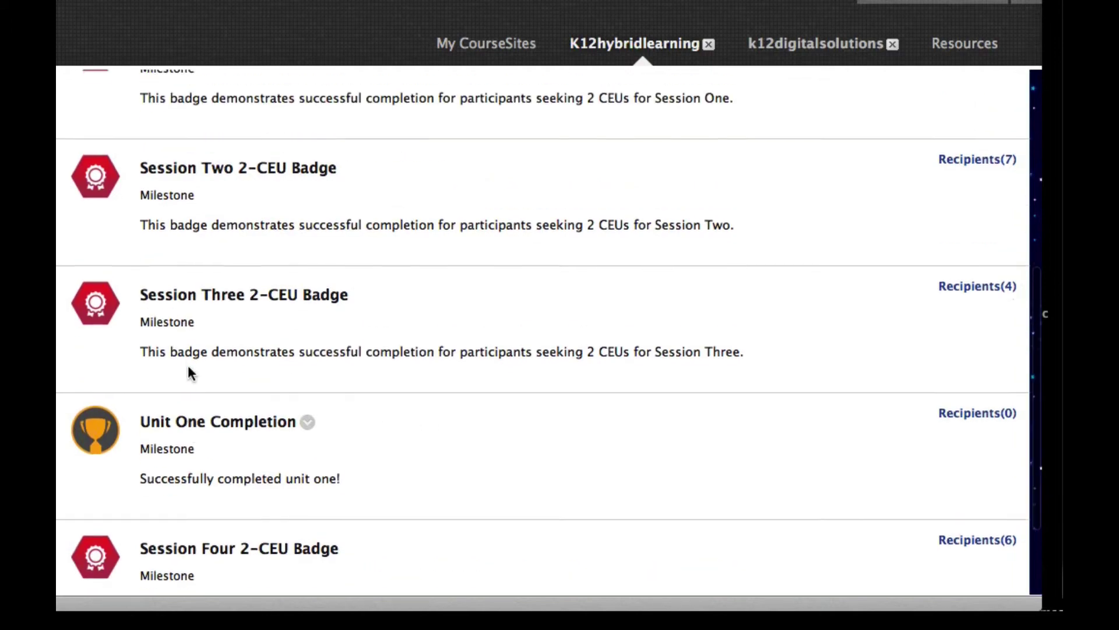
{"action": "scroll", "coordinate": [188, 369], "scroll_direction": "up", "scroll_amount": 4}
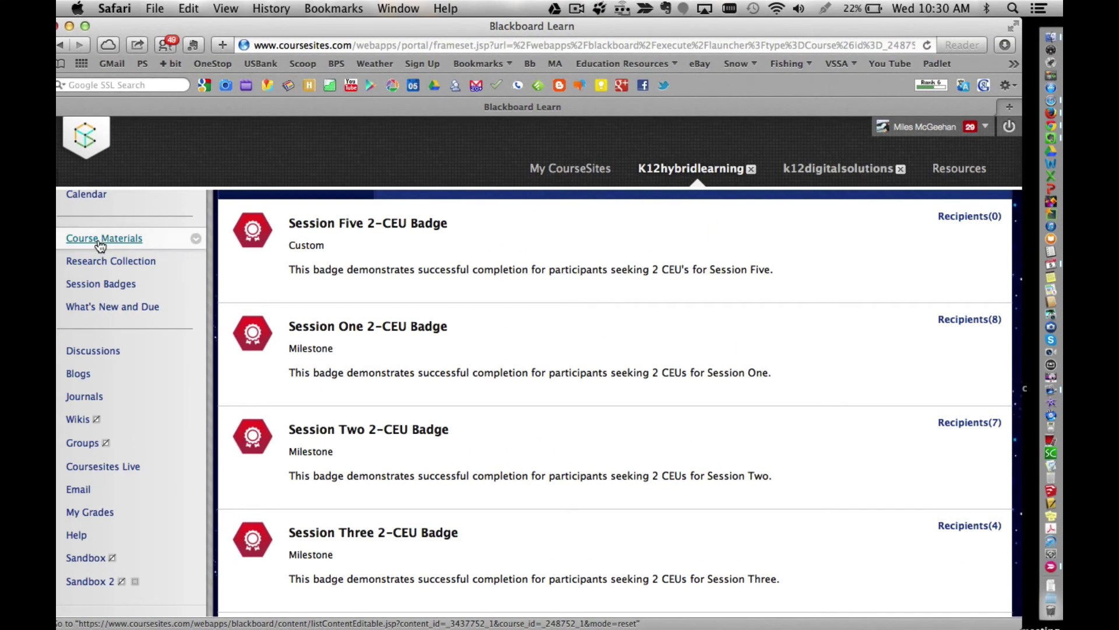
Go to Course Materials, open the Session One Live folder, and scroll to the Unit One Completion item.
{"action": "left_click", "coordinate": [100, 244]}
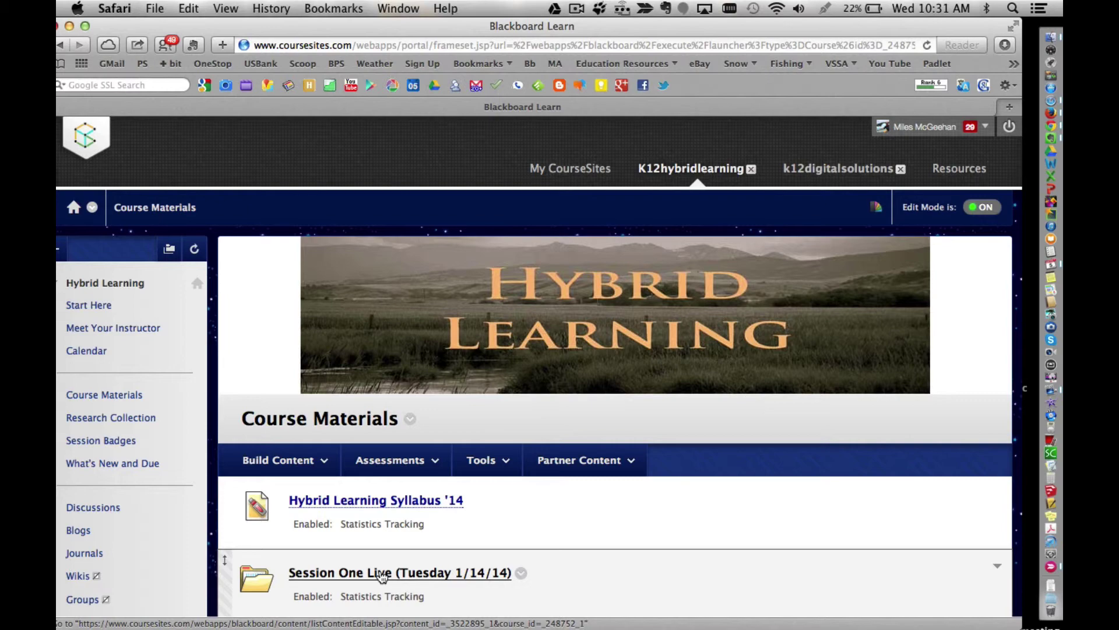
{"action": "left_click", "coordinate": [381, 574]}
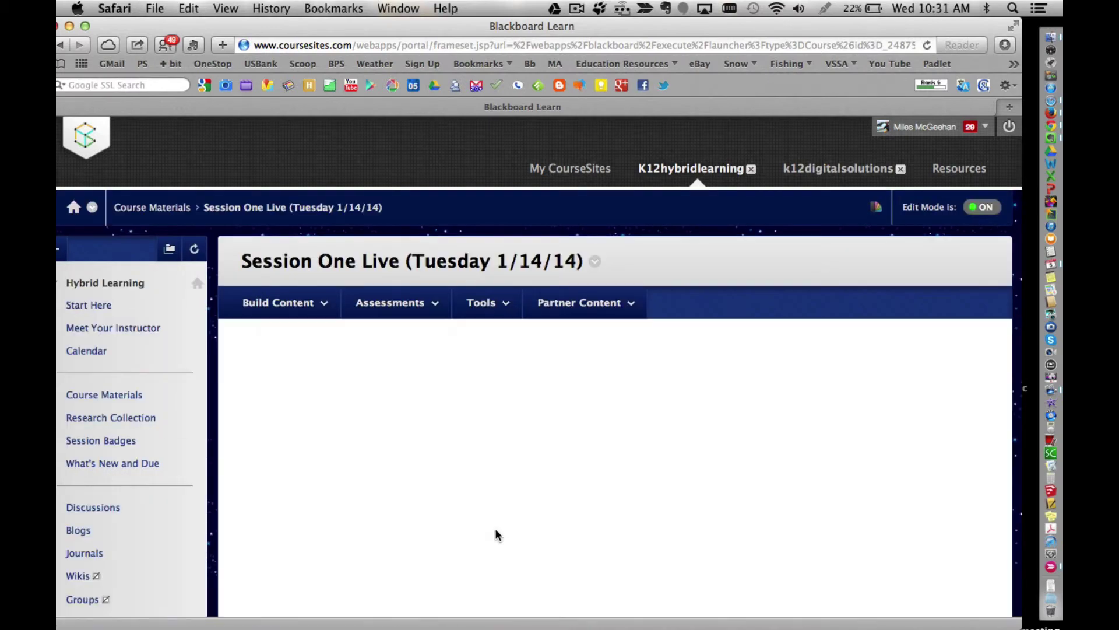
{"action": "scroll", "coordinate": [520, 426], "scroll_direction": "down", "scroll_amount": 15}
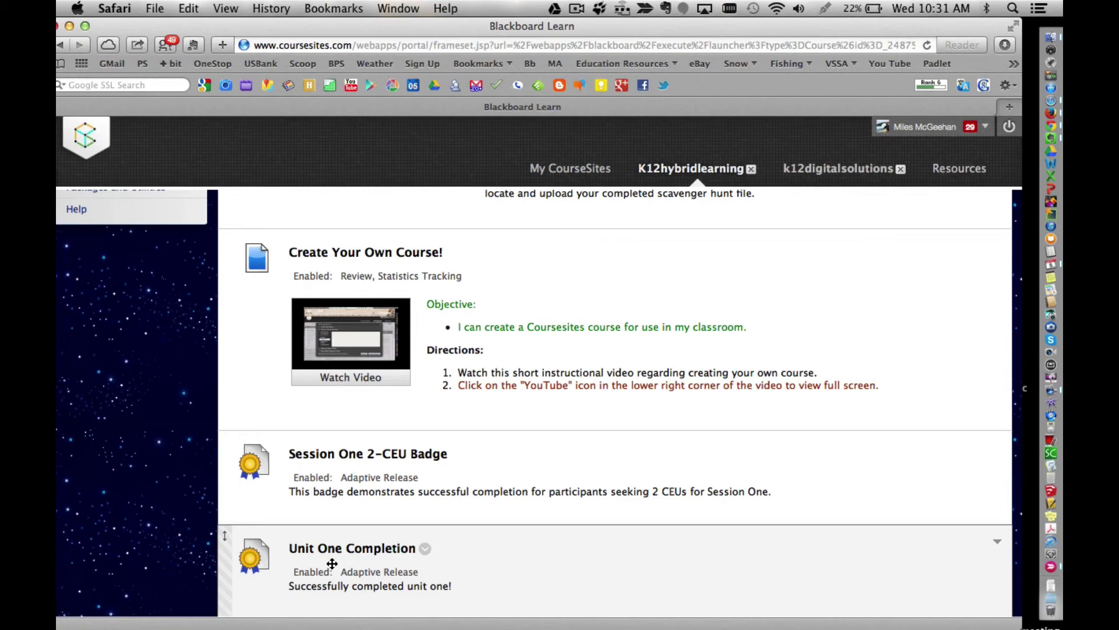
In the student's Firefox window, look over Session One Live and go to Session Badges.
{"action": "left_click", "coordinate": [1043, 114]}
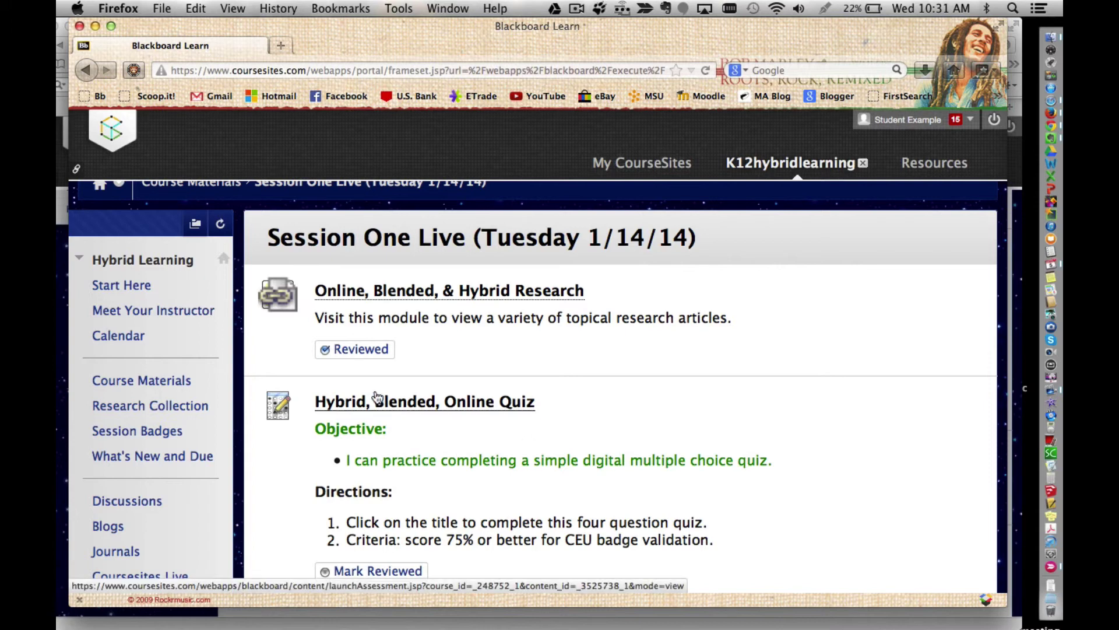
{"action": "scroll", "coordinate": [88, 395], "scroll_direction": "down", "scroll_amount": 1}
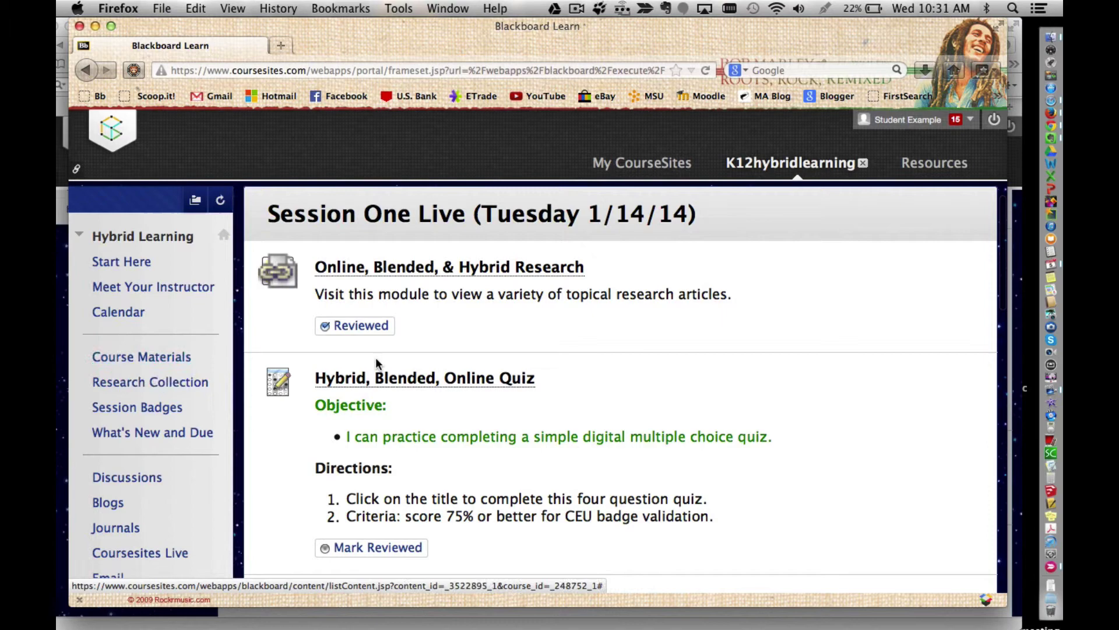
{"action": "scroll", "coordinate": [408, 241], "scroll_direction": "down", "scroll_amount": 6}
{"action": "scroll", "coordinate": [410, 245], "scroll_direction": "down", "scroll_amount": 20}
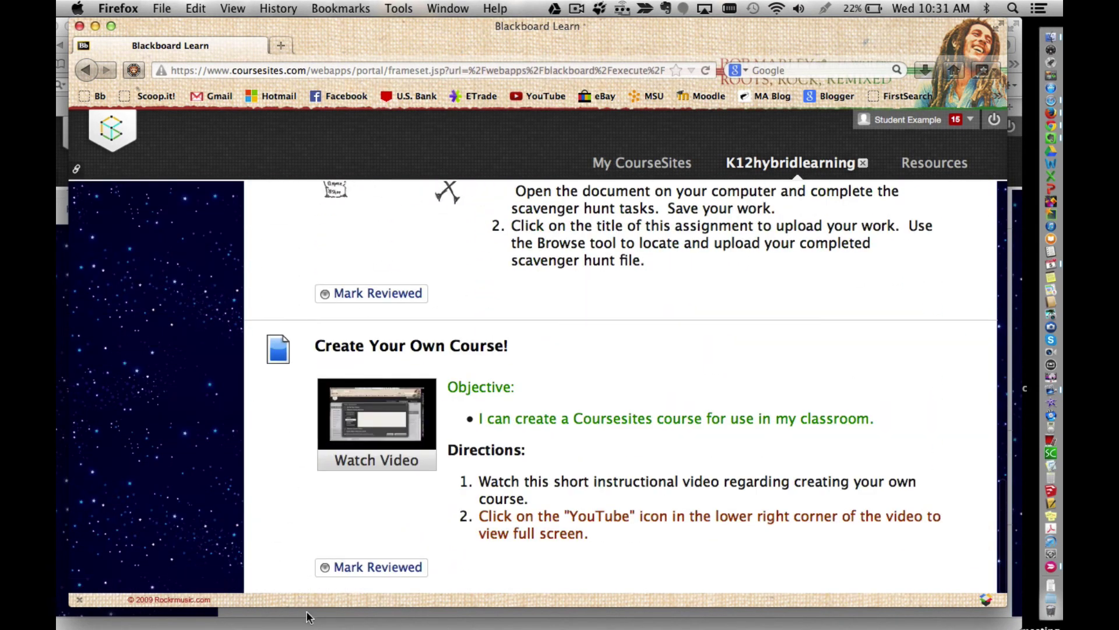
{"action": "scroll", "coordinate": [356, 583], "scroll_direction": "up", "scroll_amount": 2}
{"action": "scroll", "coordinate": [362, 580], "scroll_direction": "up", "scroll_amount": 20}
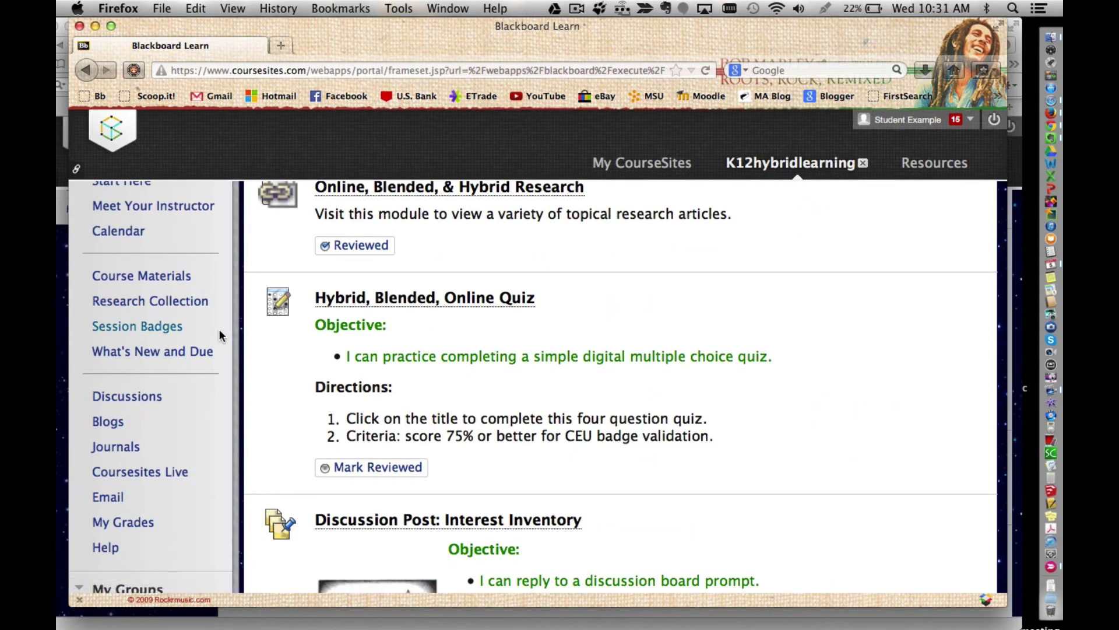
{"action": "scroll", "coordinate": [218, 329], "scroll_direction": "down", "scroll_amount": 7}
{"action": "scroll", "coordinate": [219, 329], "scroll_direction": "up", "scroll_amount": 6}
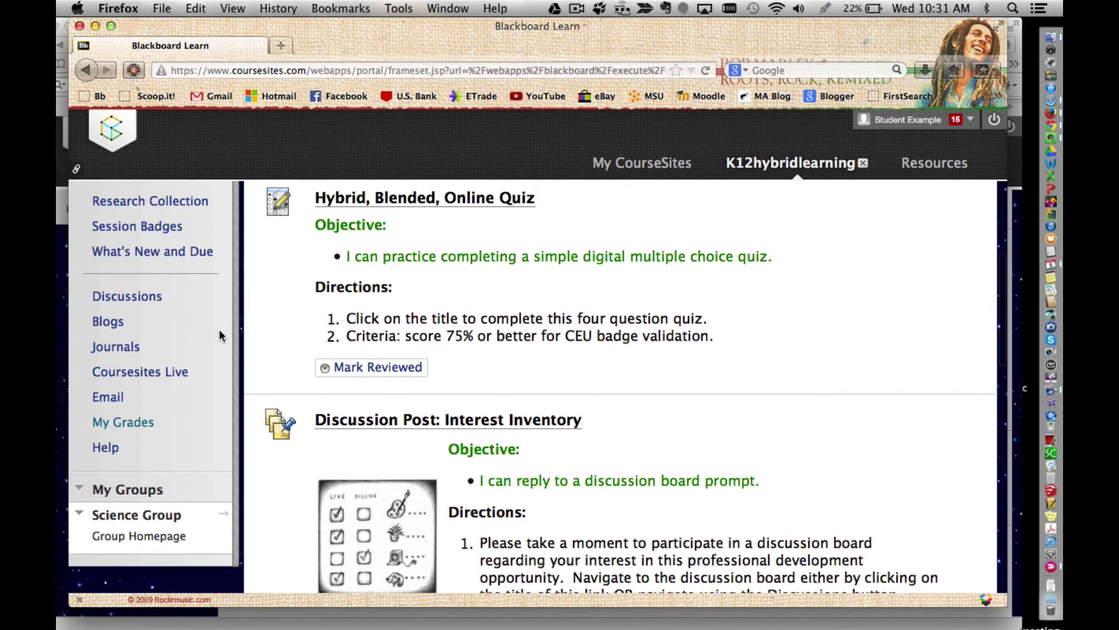
{"action": "scroll", "coordinate": [218, 329], "scroll_direction": "up", "scroll_amount": 1}
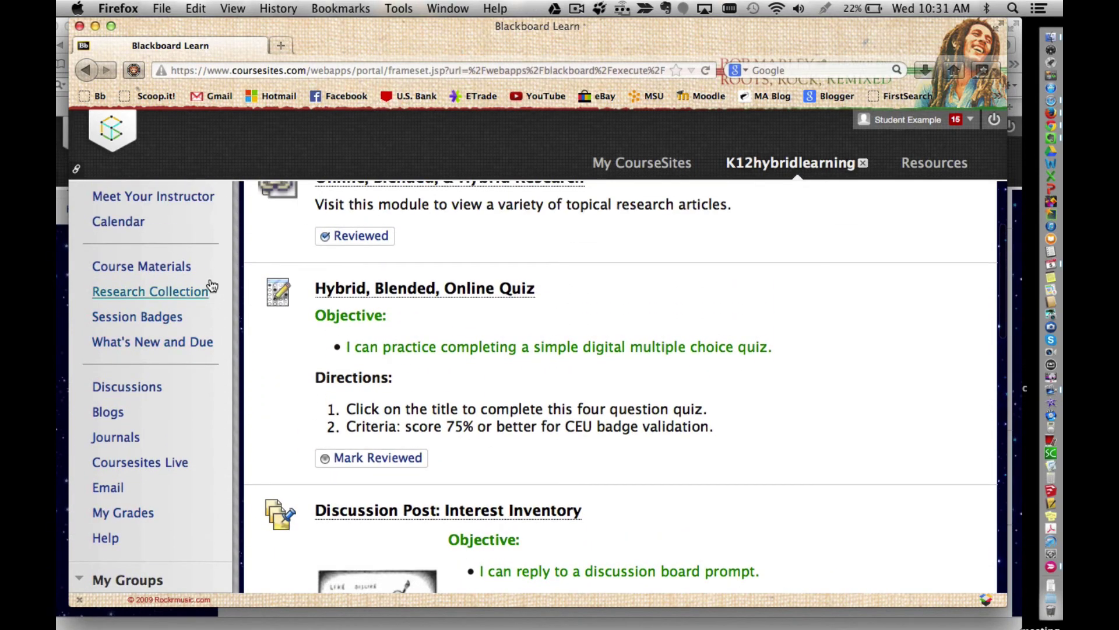
{"action": "scroll", "coordinate": [211, 284], "scroll_direction": "up", "scroll_amount": 2}
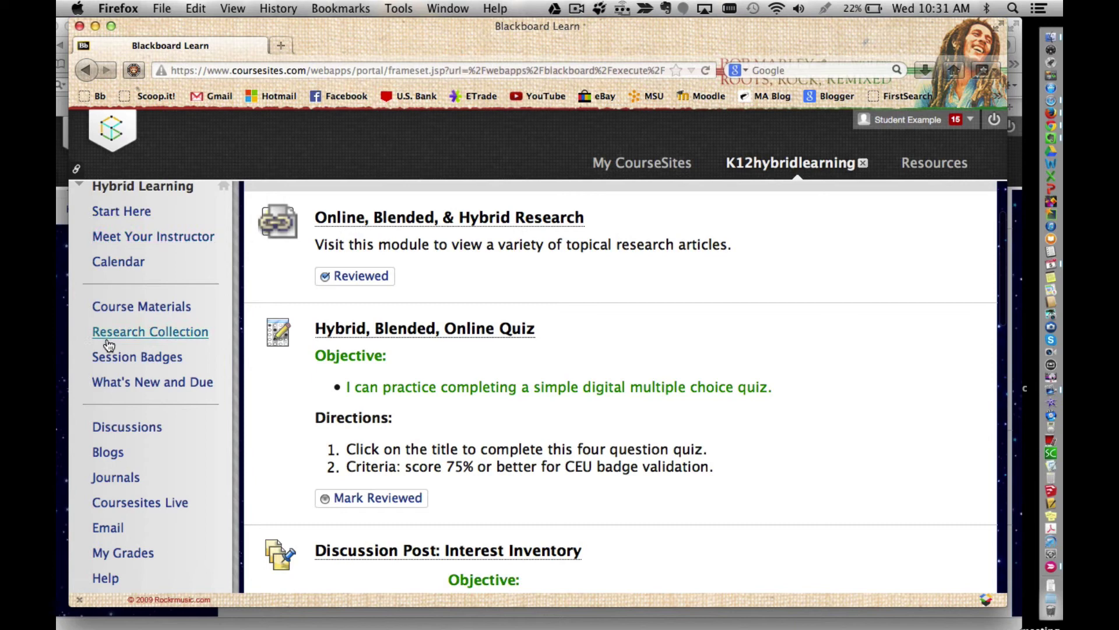
{"action": "left_click", "coordinate": [135, 359]}
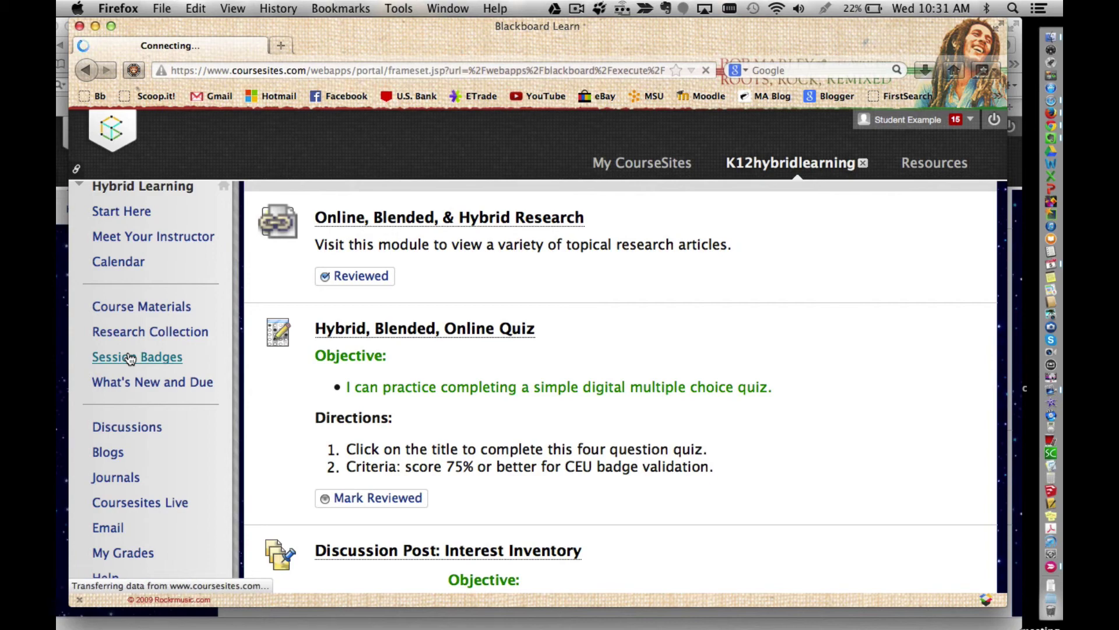
Check Unearned Achievements for the greyed Unit One Completion badge, then confirm Earned Achievements is empty.
{"action": "scroll", "coordinate": [447, 372], "scroll_direction": "down", "scroll_amount": 3}
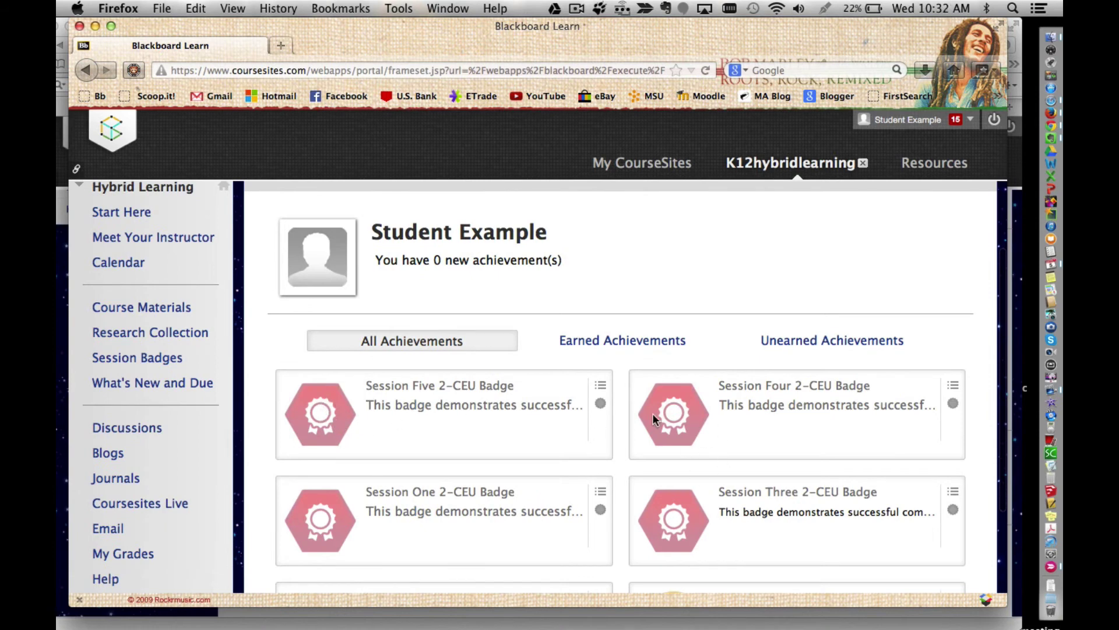
{"action": "scroll", "coordinate": [690, 422], "scroll_direction": "down", "scroll_amount": 4}
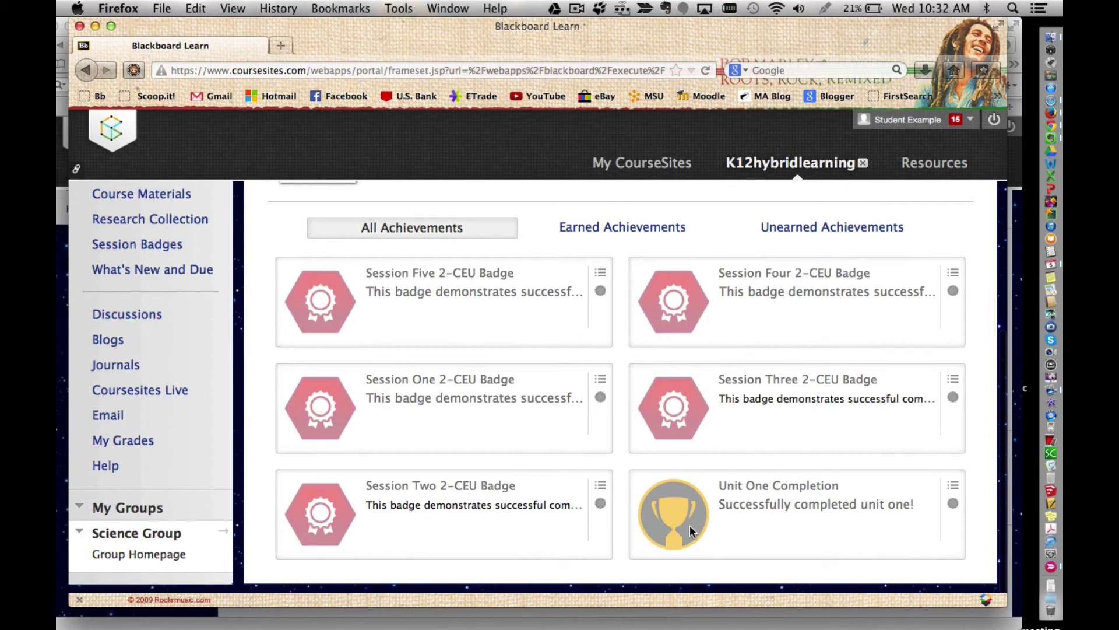
{"action": "scroll", "coordinate": [690, 524], "scroll_direction": "up", "scroll_amount": 5}
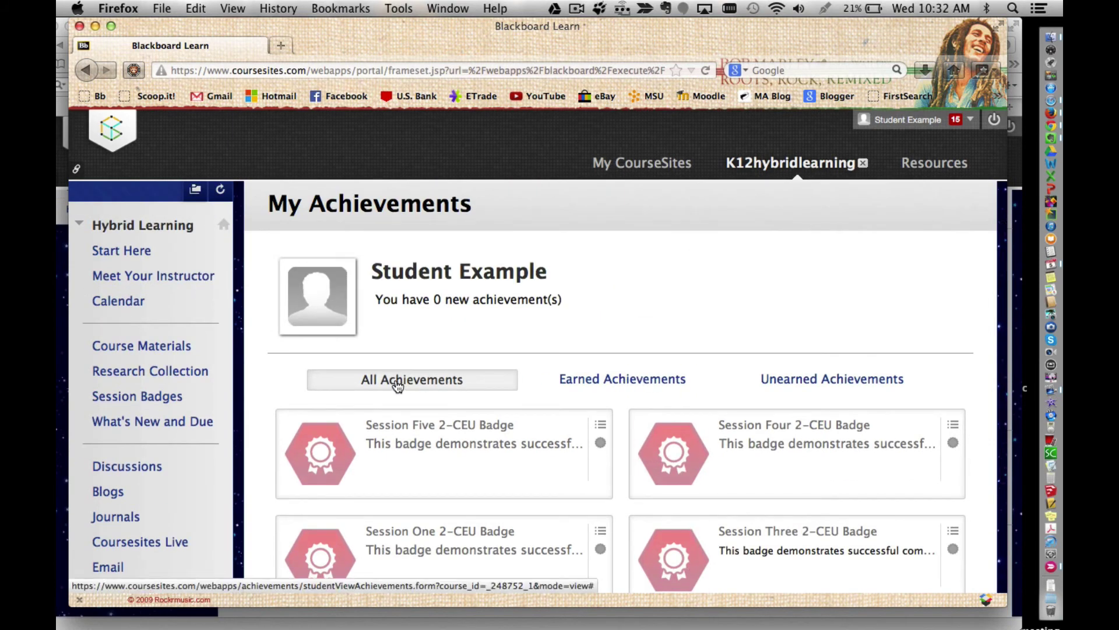
{"action": "left_click", "coordinate": [787, 382]}
{"action": "scroll", "coordinate": [787, 380], "scroll_direction": "down", "scroll_amount": 3}
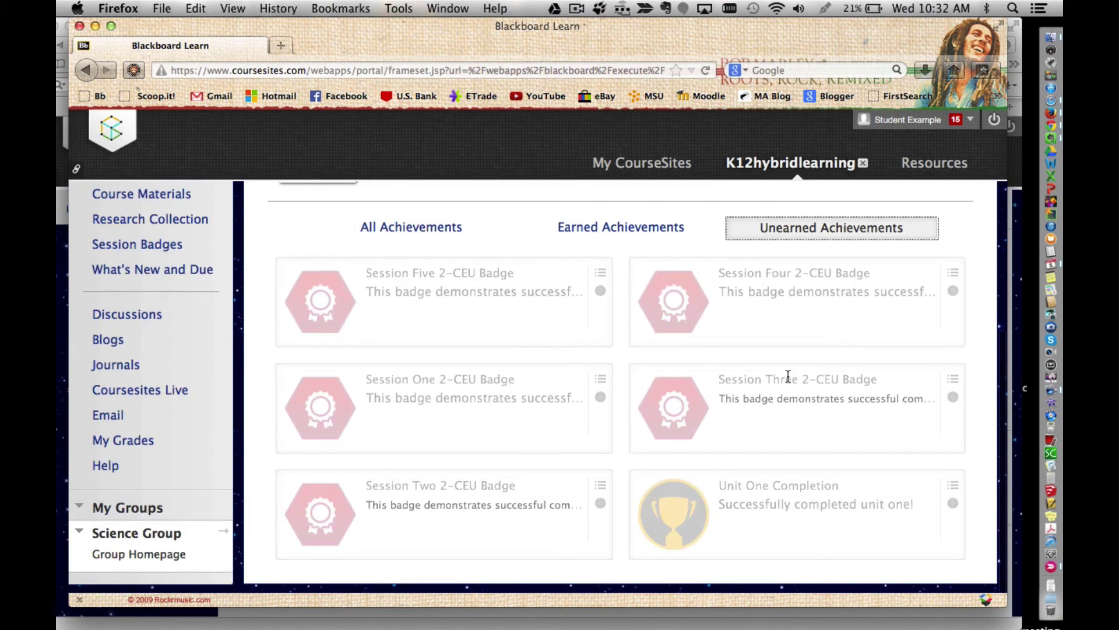
{"action": "left_click", "coordinate": [610, 227]}
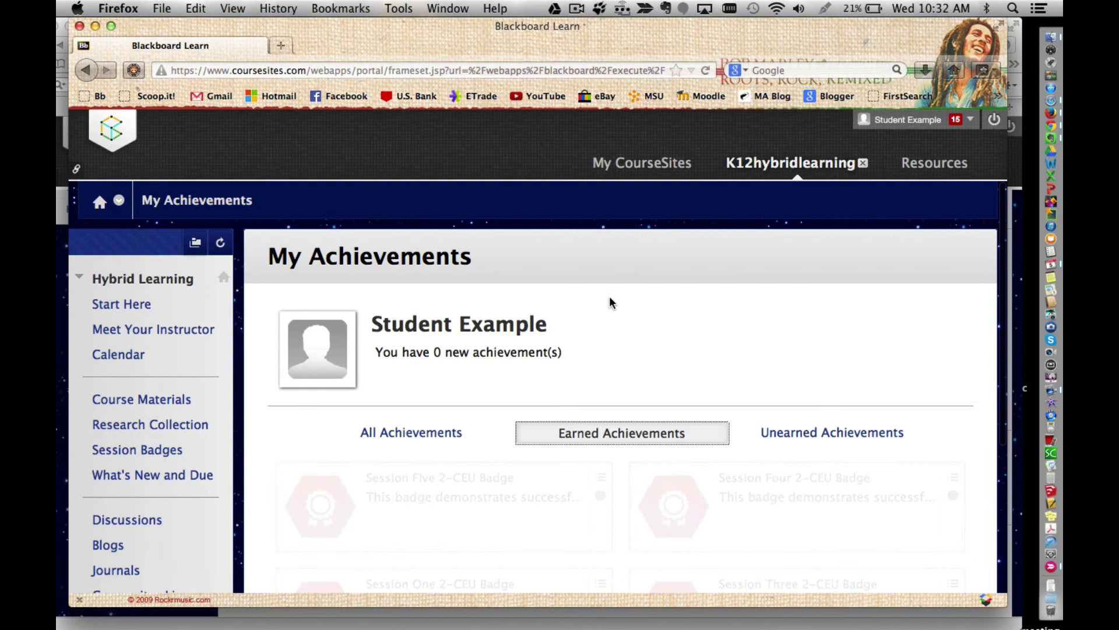
{"action": "scroll", "coordinate": [610, 298], "scroll_direction": "down", "scroll_amount": 3}
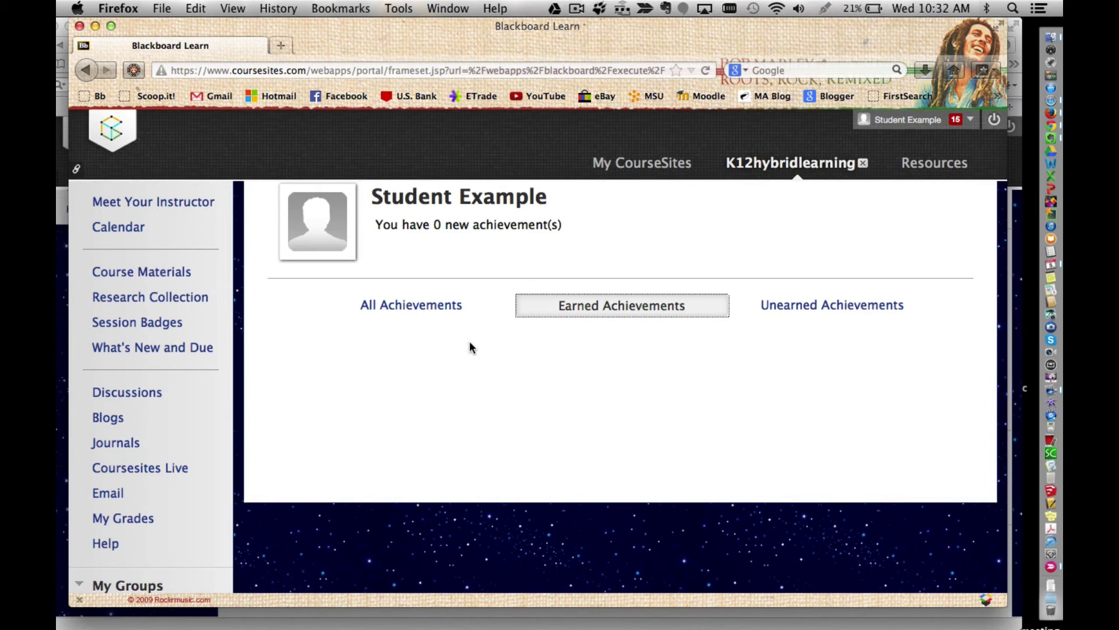
{"action": "scroll", "coordinate": [470, 345], "scroll_direction": "up", "scroll_amount": 3}
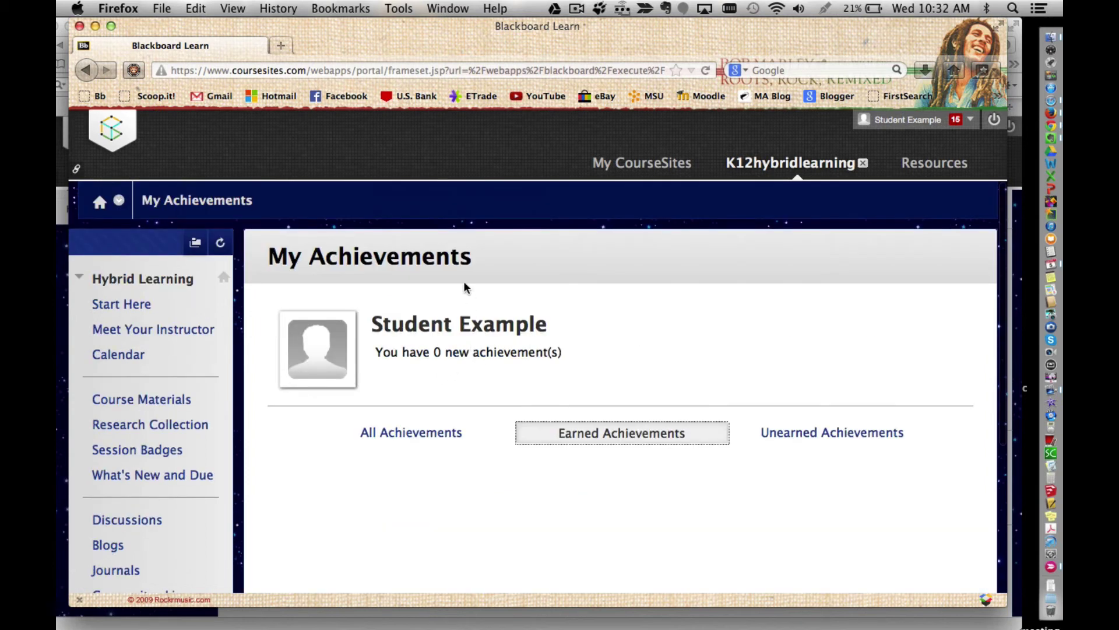